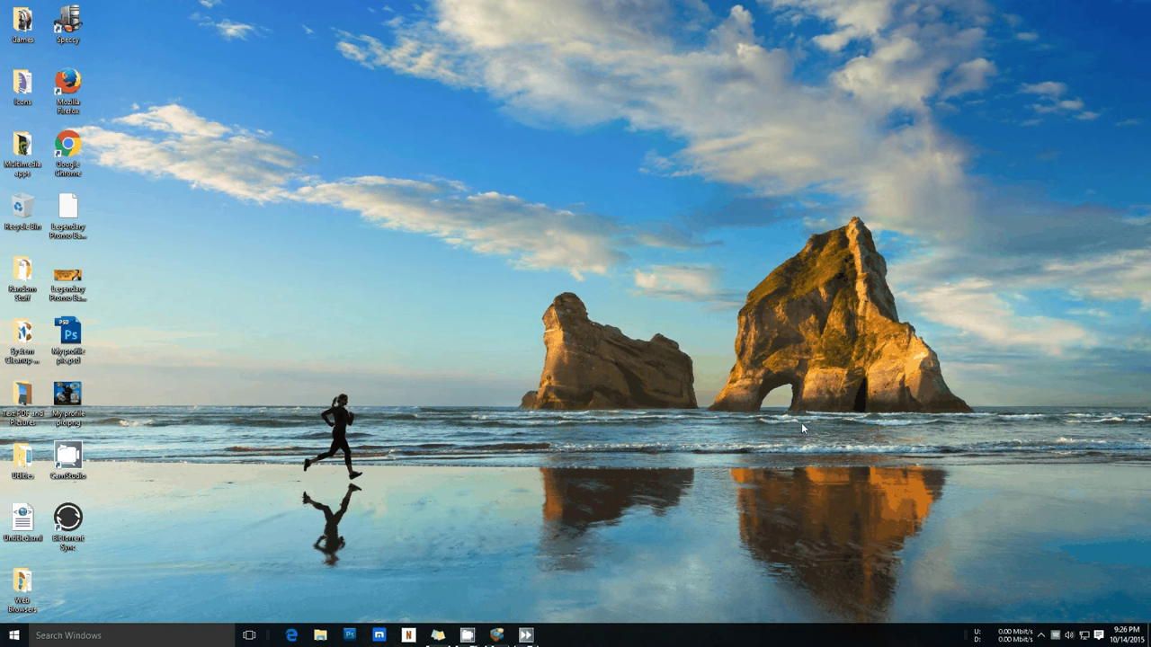
Check the computer's current network connection status, then dismiss the network overview
left_click(1081, 638)
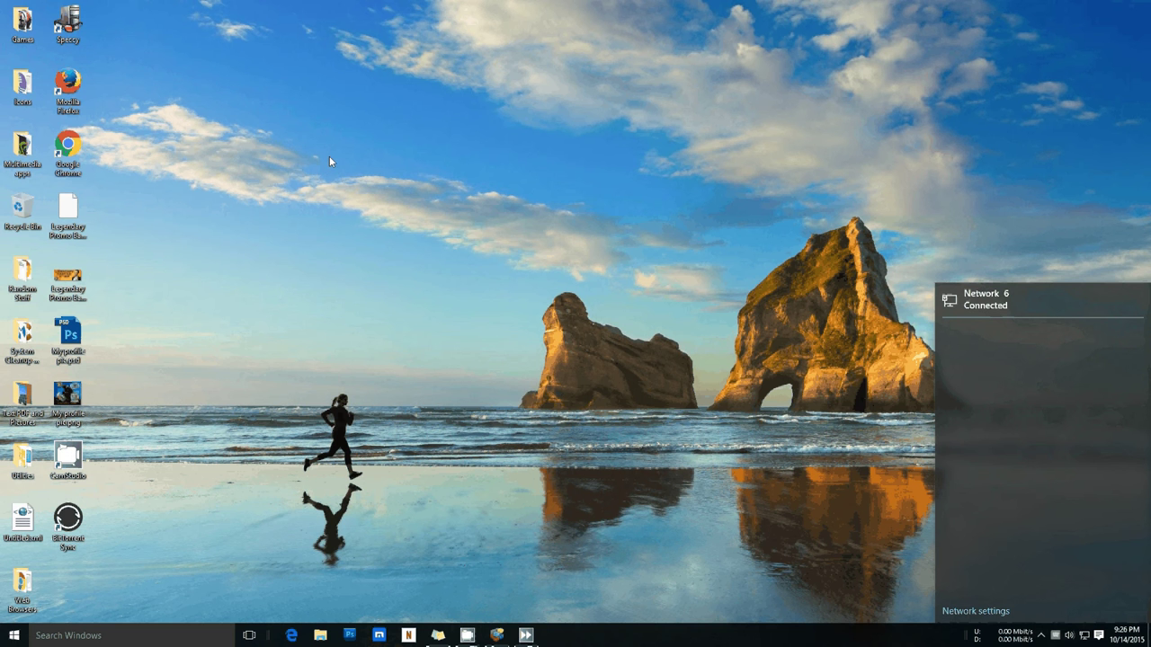
left_click_drag(221, 155, 1135, 625)
Search for cmd, run Command Prompt as administrator, and move its window to the middle of the desktop
left_click(93, 633)
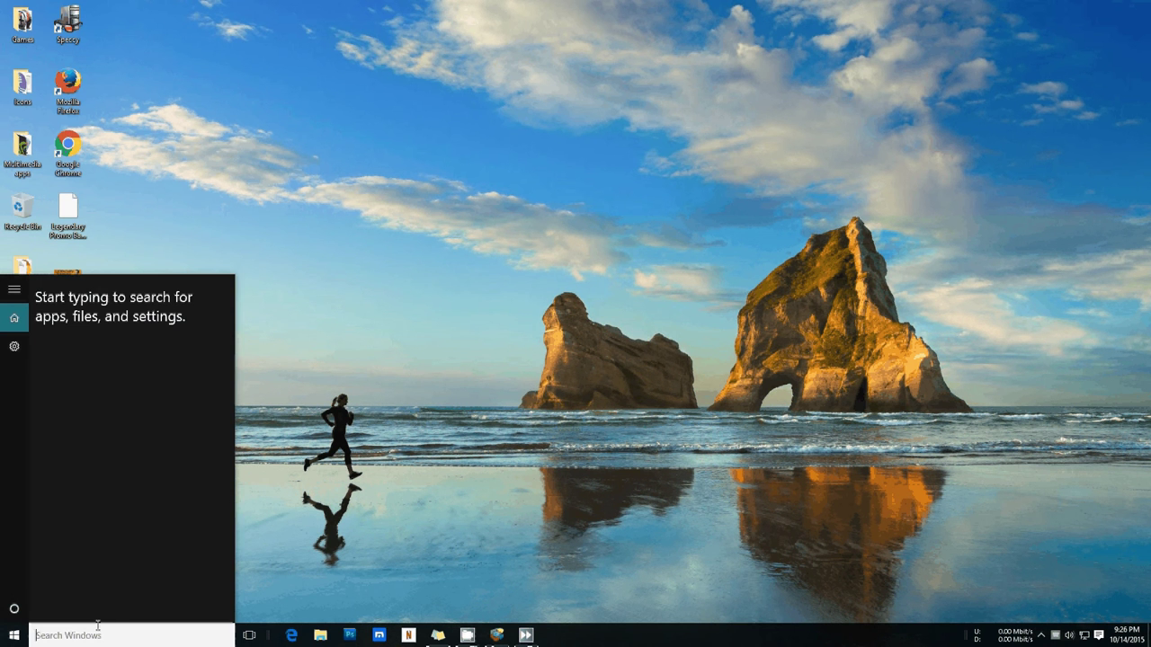
type("cmd")
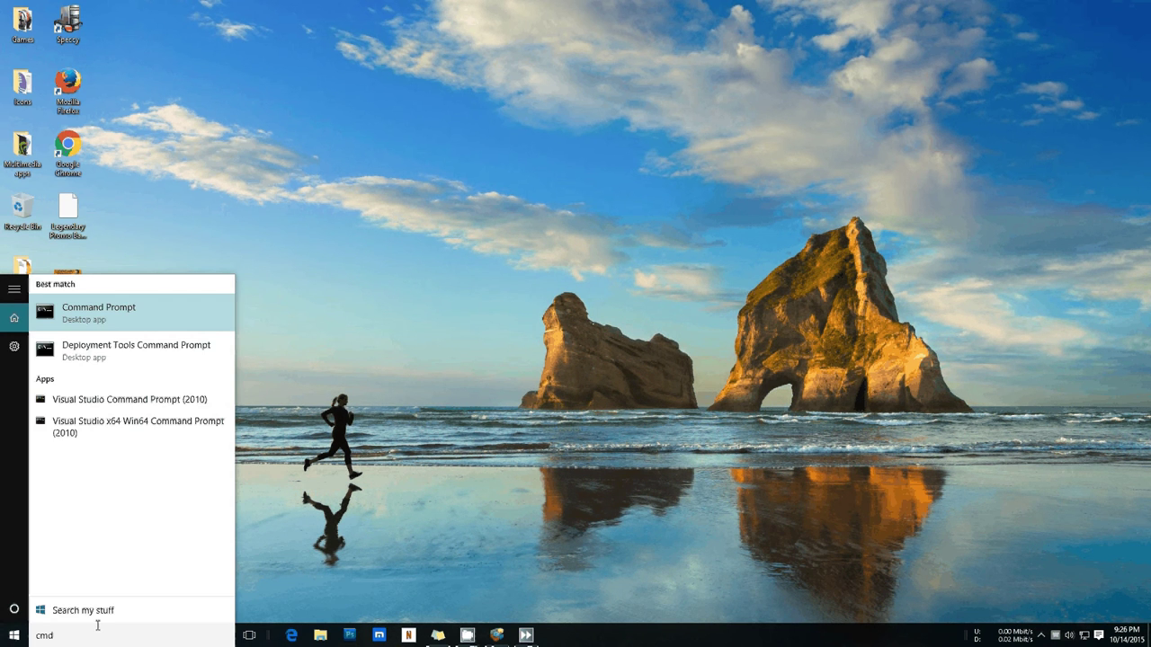
right_click(126, 314)
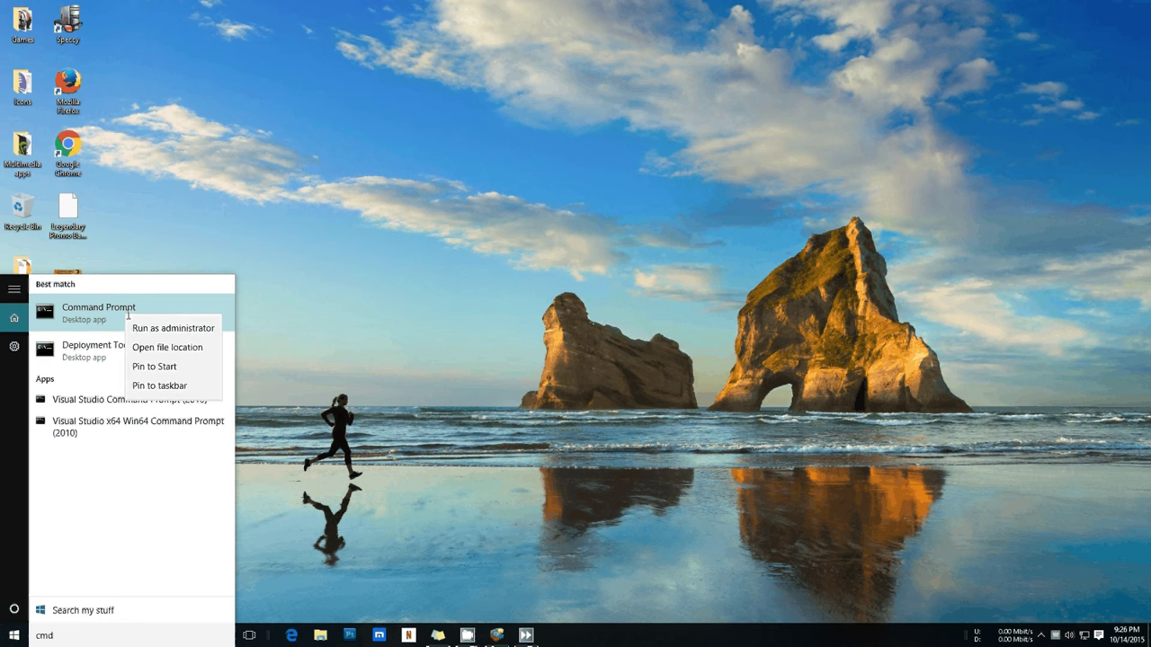
left_click(174, 329)
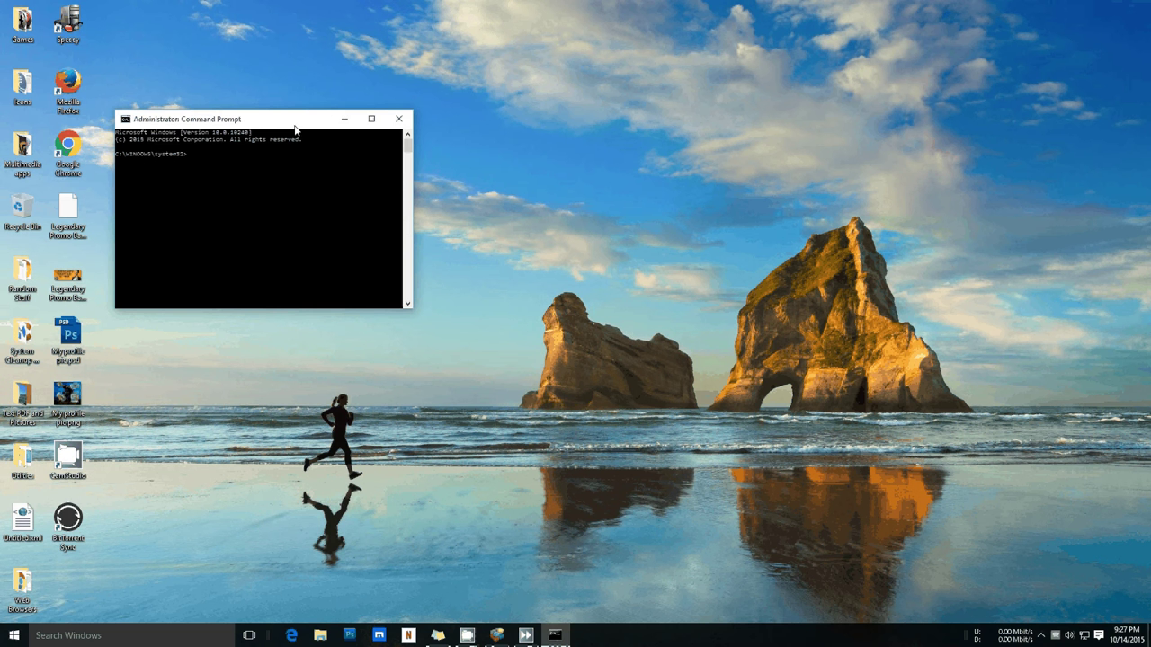
left_click_drag(295, 127, 680, 229)
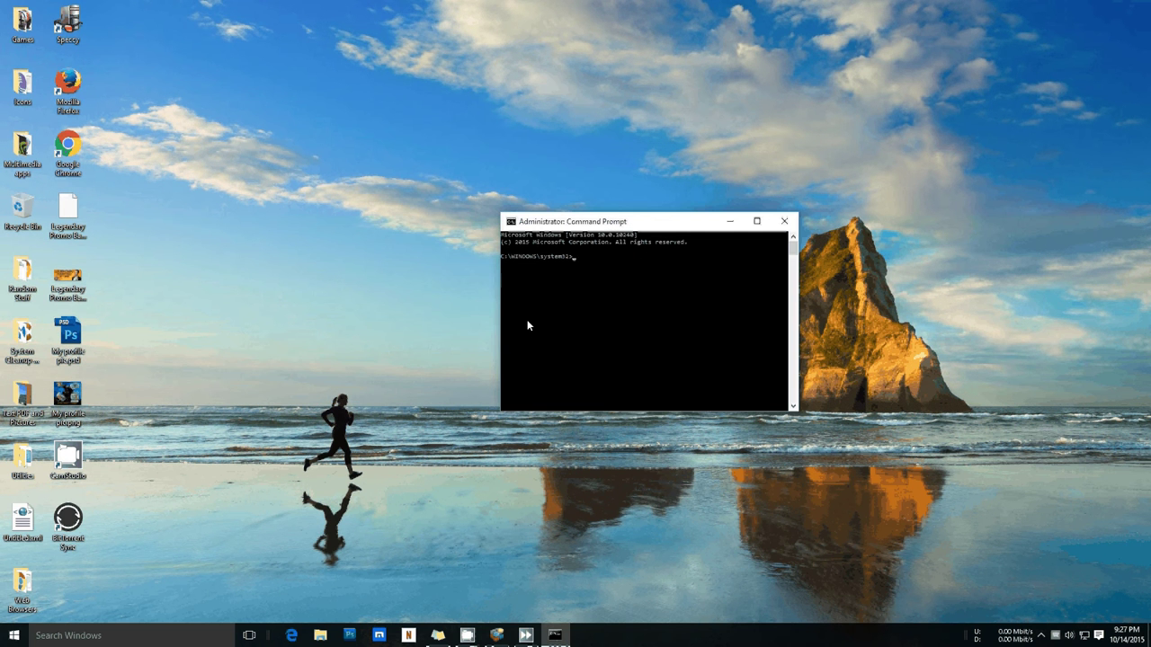
left_click(97, 636)
type("cmd")
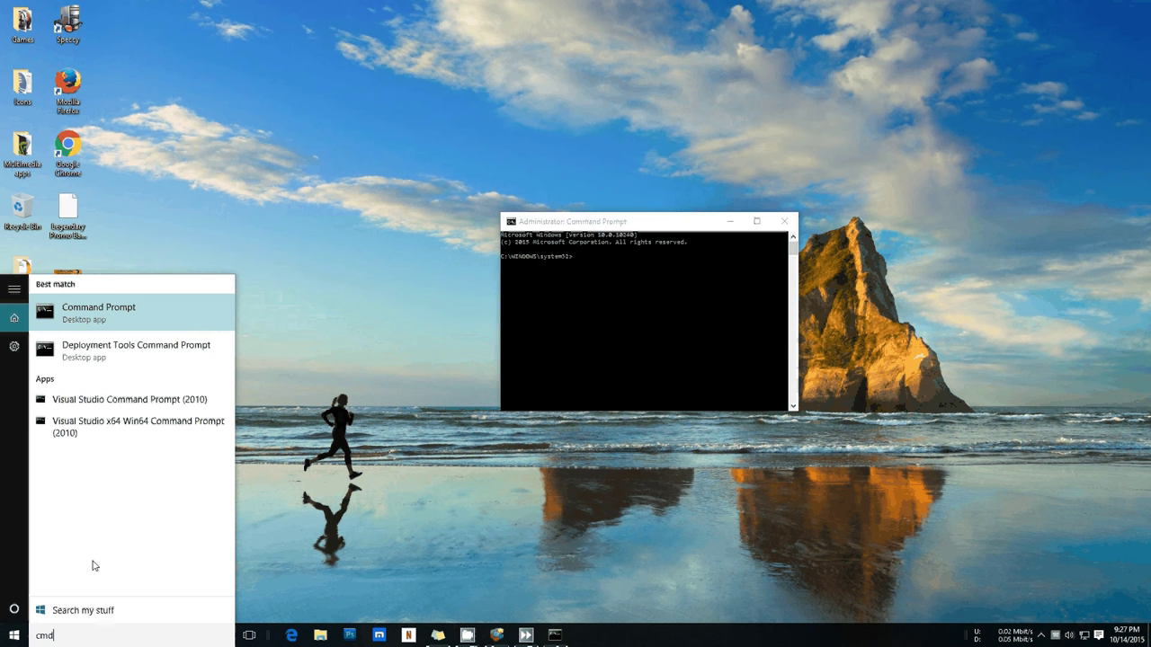
right_click(133, 314)
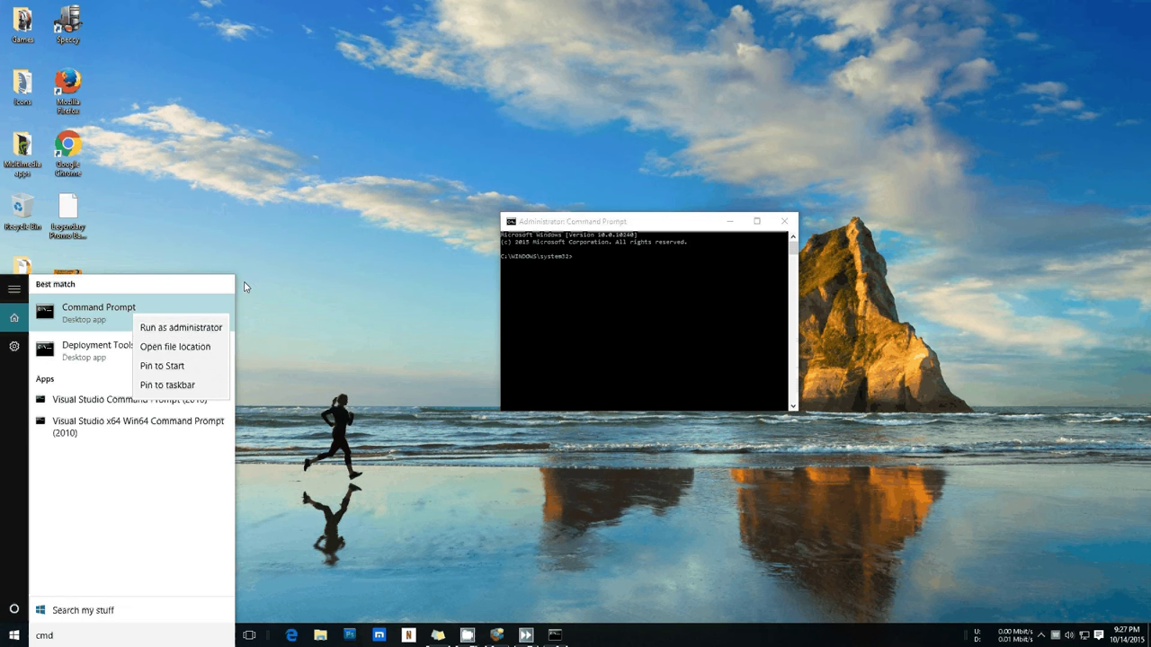
left_click(704, 339)
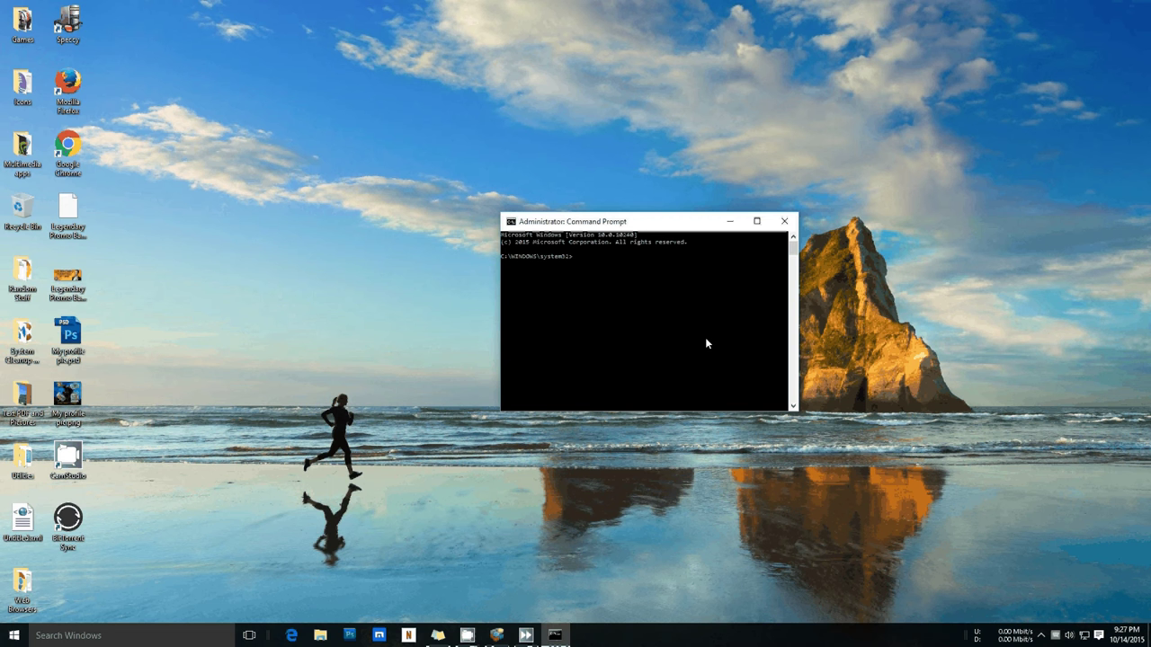
Flush the DNS resolver cache by running ipconfig /flushdns in the administrator Command Prompt
type("ipconfig /flushdns")
key("Return")
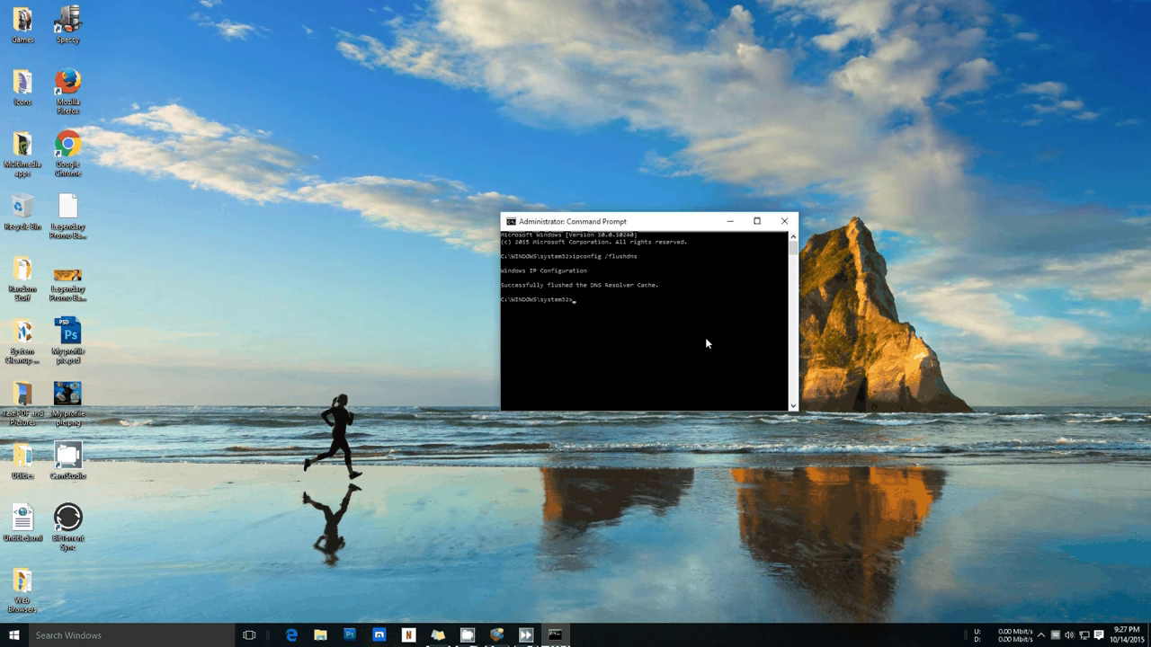
Search Windows for "contr" and open Control Panel
key("super")
key("super")
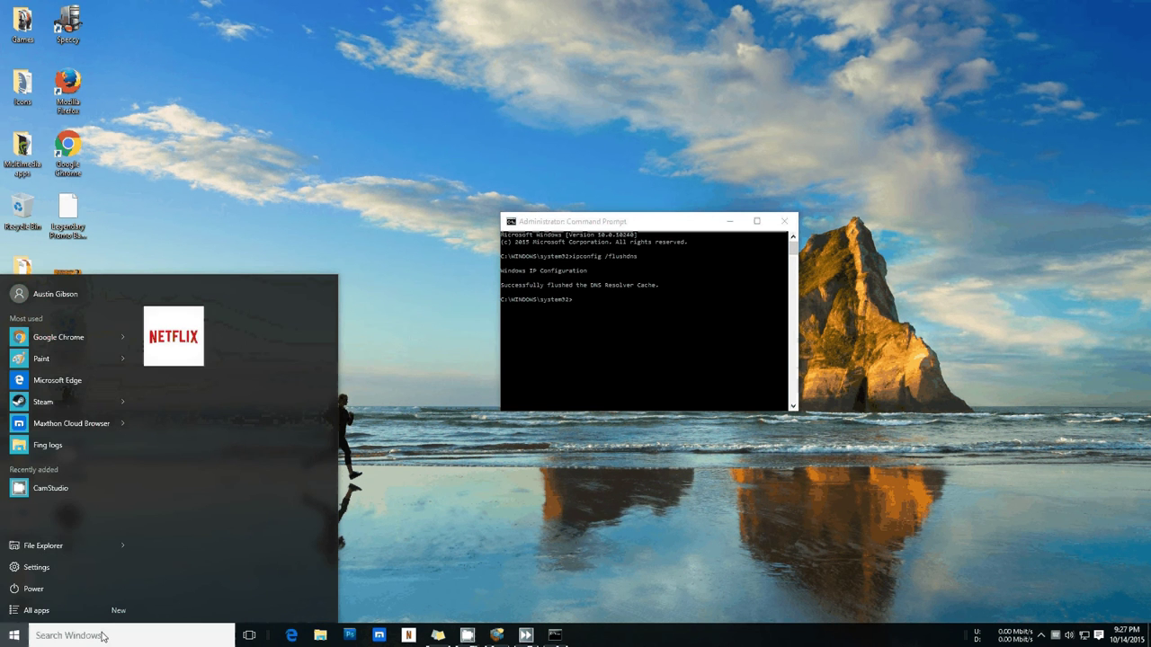
left_click(102, 635)
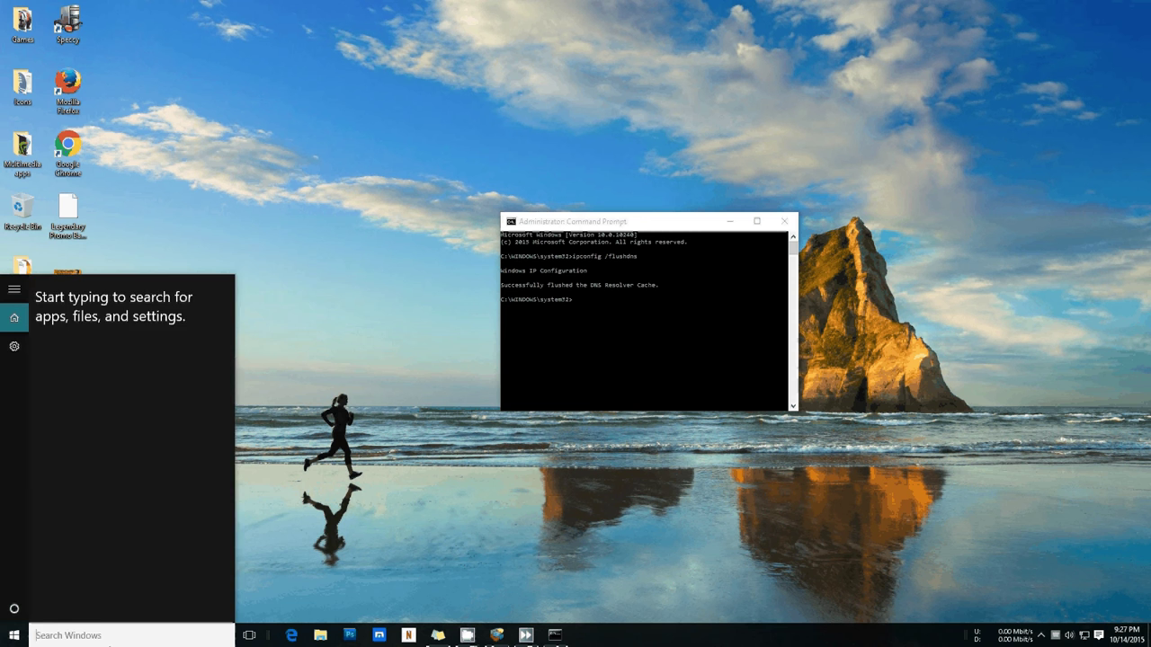
type("contr")
key("Return")
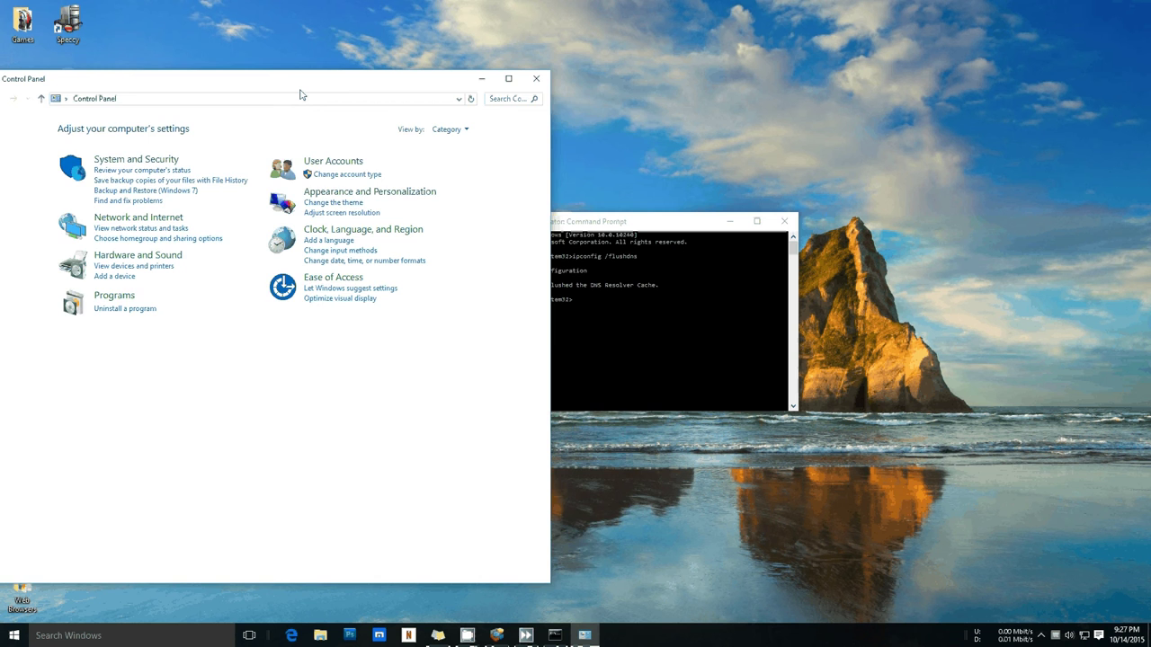
Arrange Control Panel and Command Prompt side by side, each filling about half of the screen at full height
left_click_drag(301, 92, 369, 92)
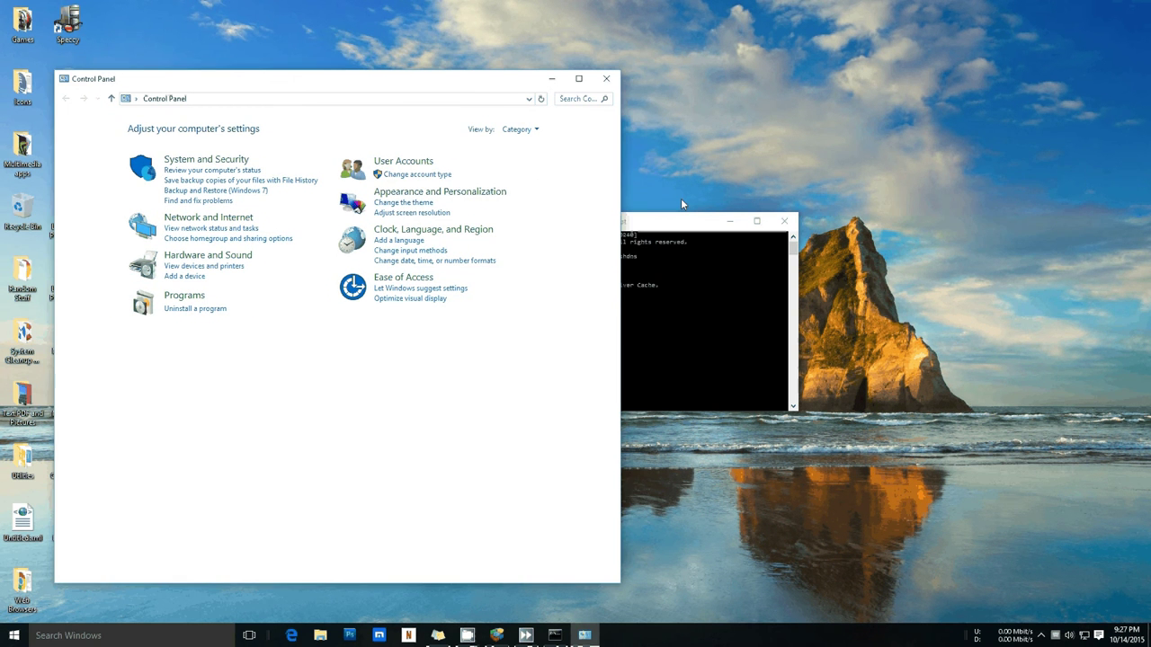
left_click_drag(681, 220, 873, 176)
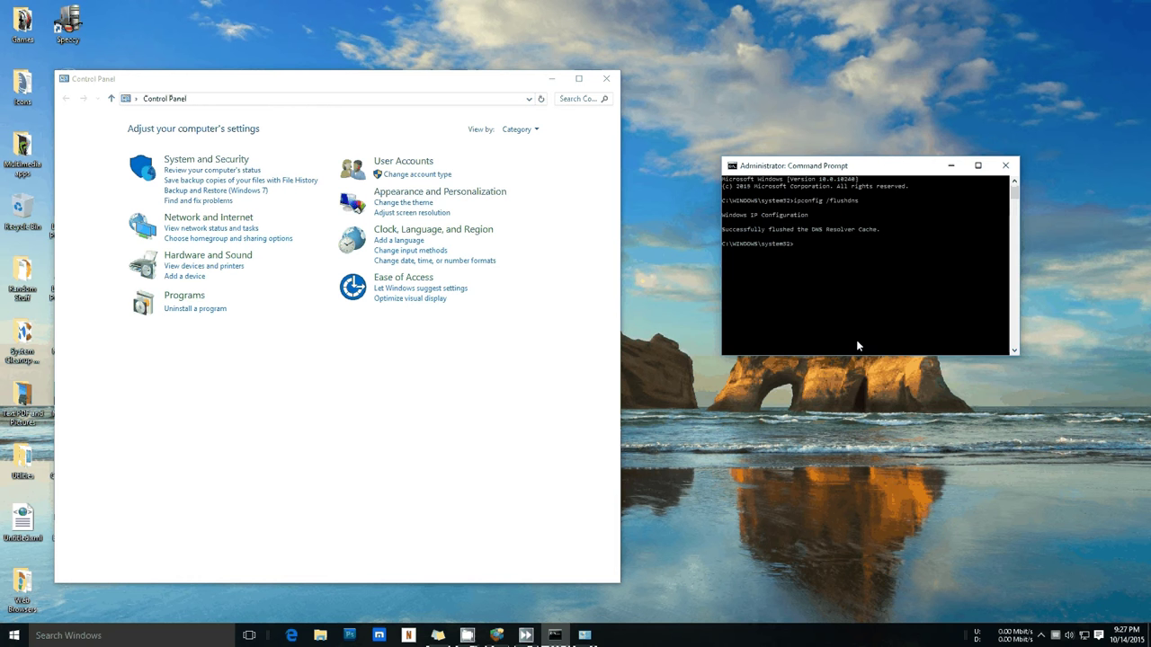
left_click_drag(839, 357, 813, 436)
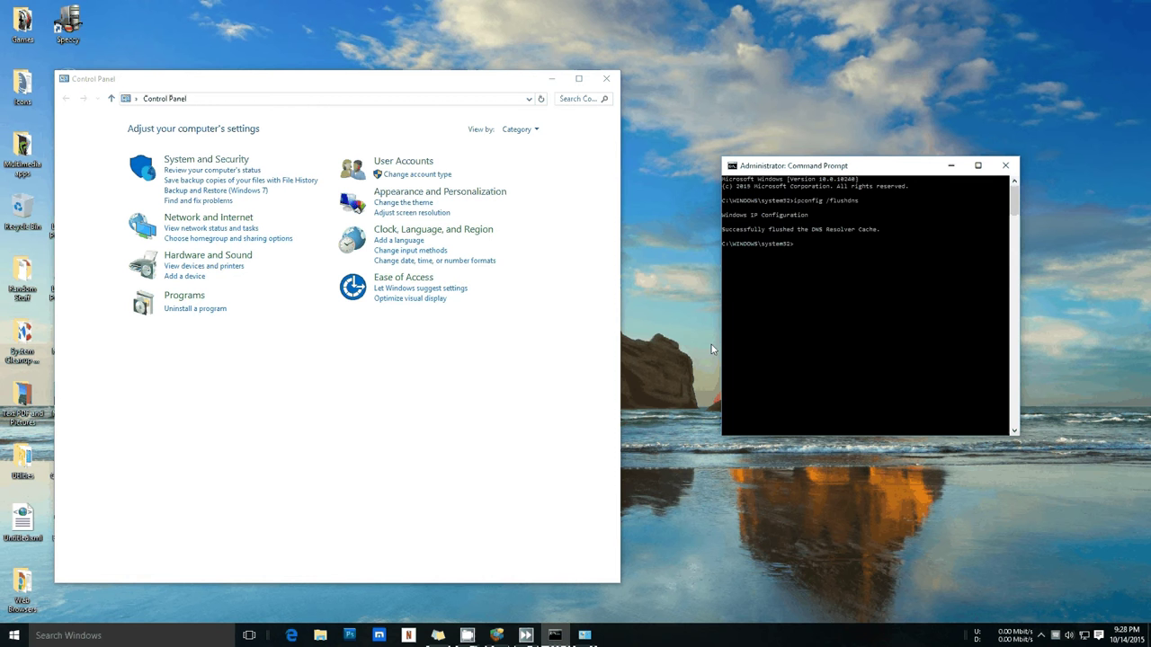
left_click_drag(721, 350, 617, 370)
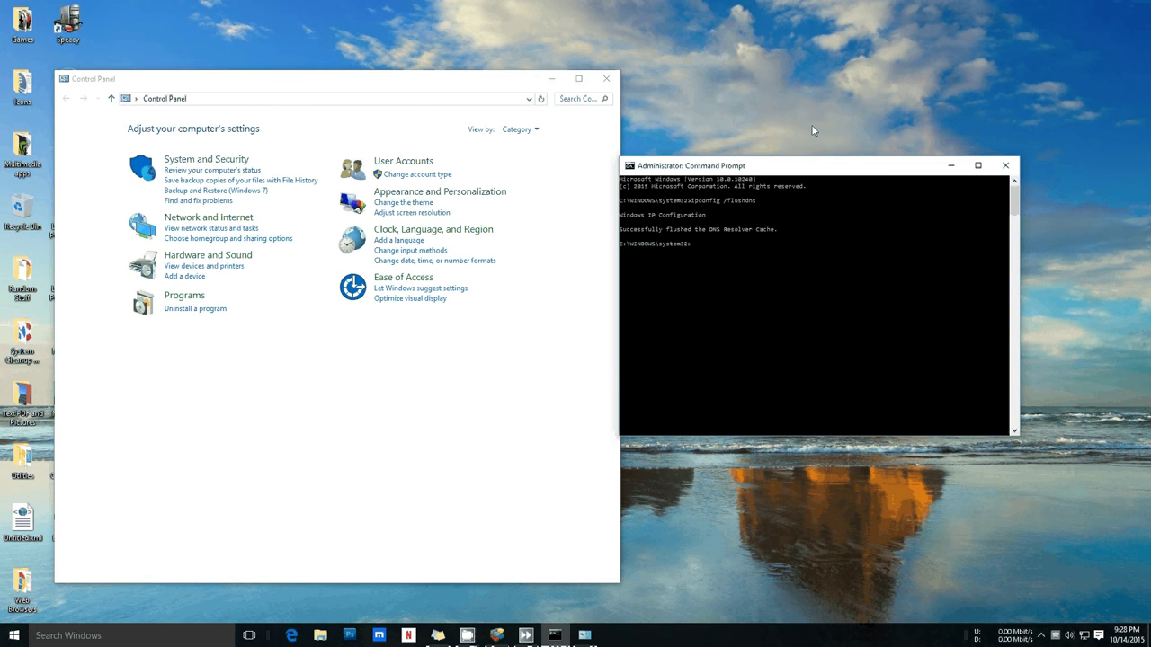
left_click_drag(831, 166, 827, 196)
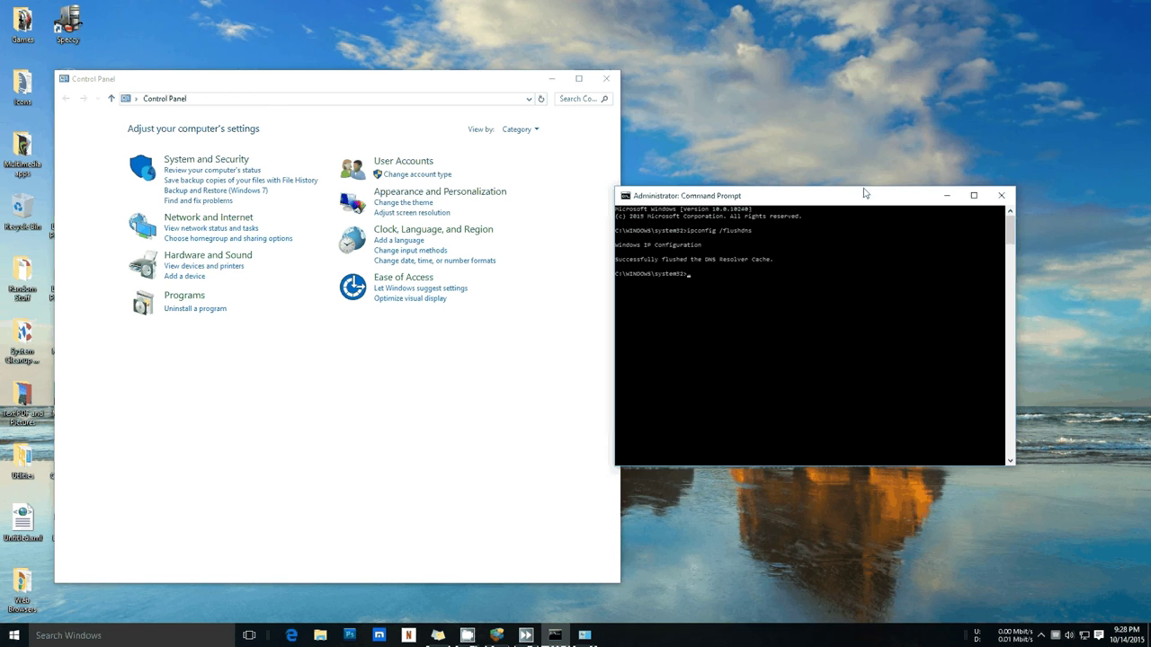
double_click(865, 190)
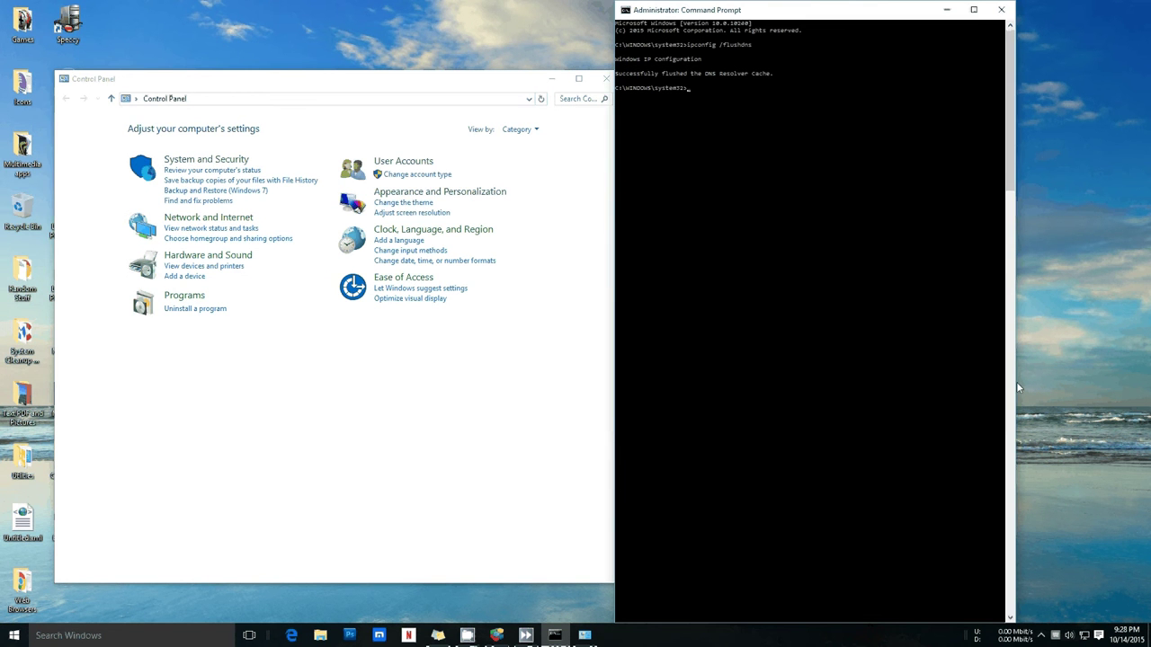
left_click_drag(1016, 382, 1149, 381)
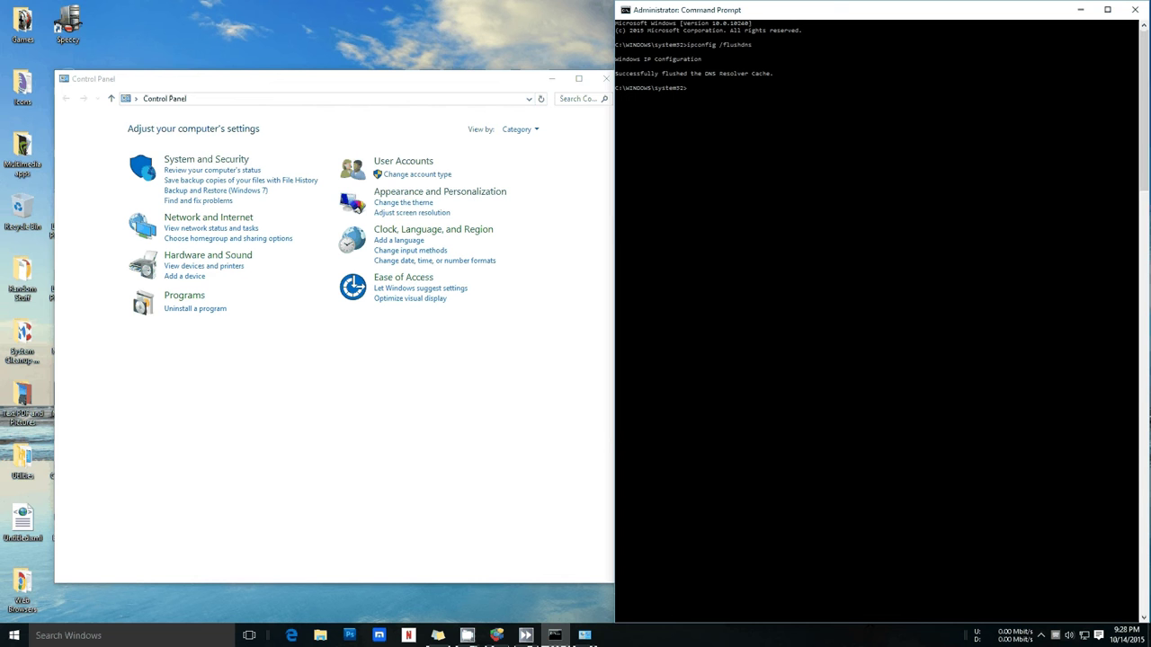
left_click(516, 81)
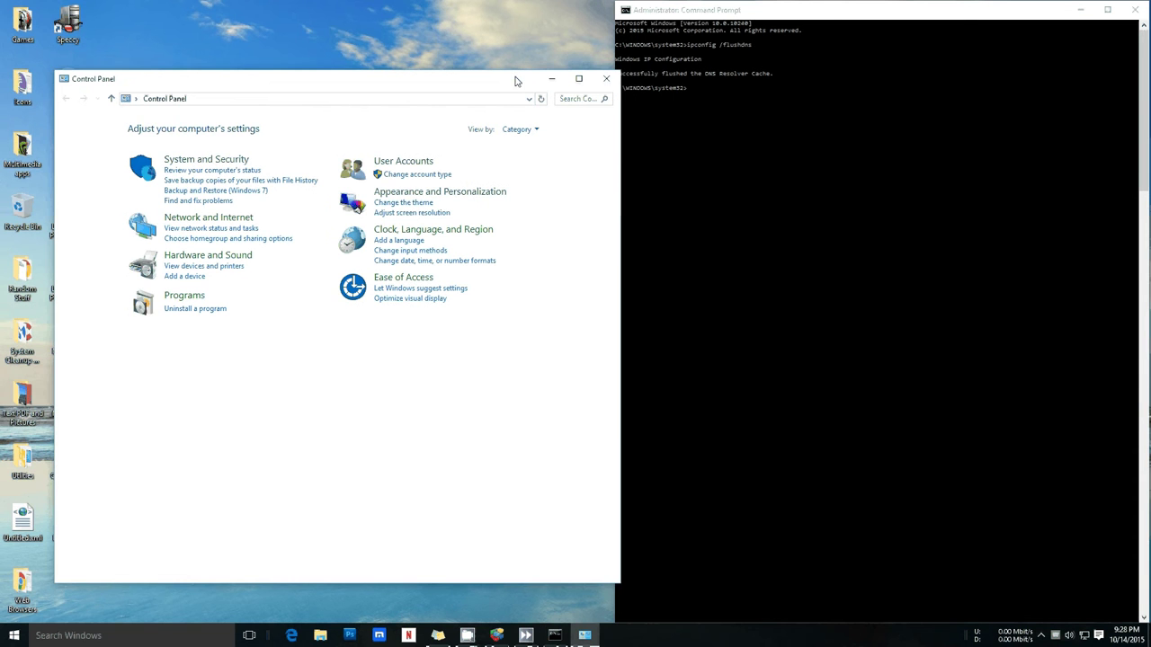
left_click_drag(516, 81, 0, 115)
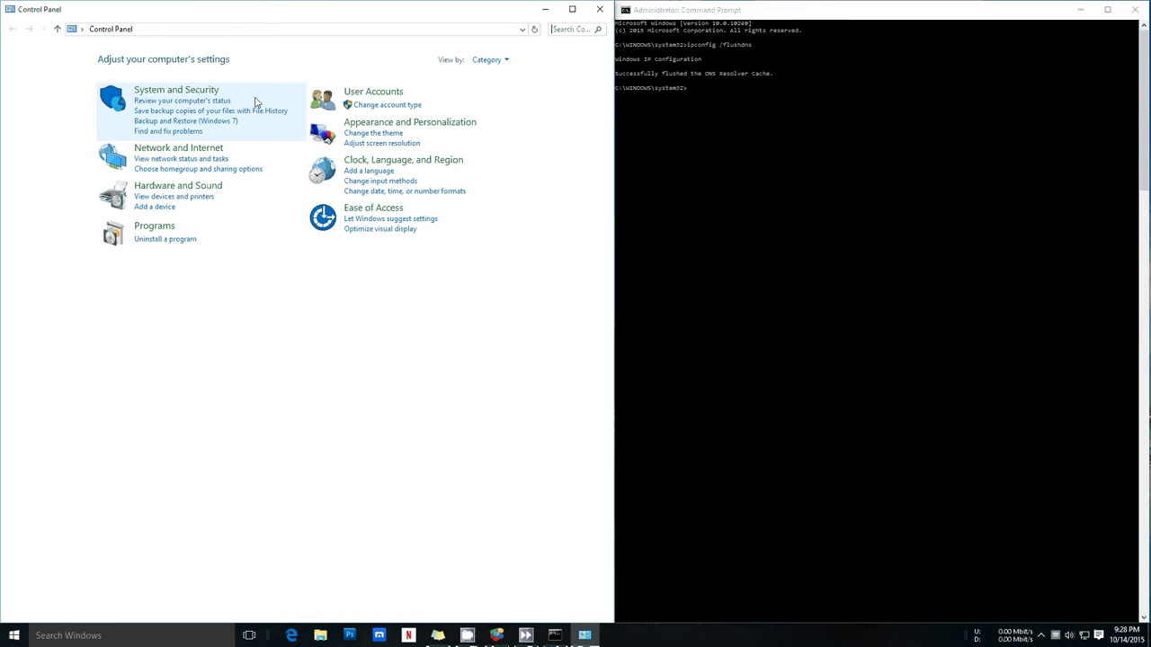
Open the adapter settings from the Network and Sharing Center and move the Network Connections window beside it
left_click(255, 159)
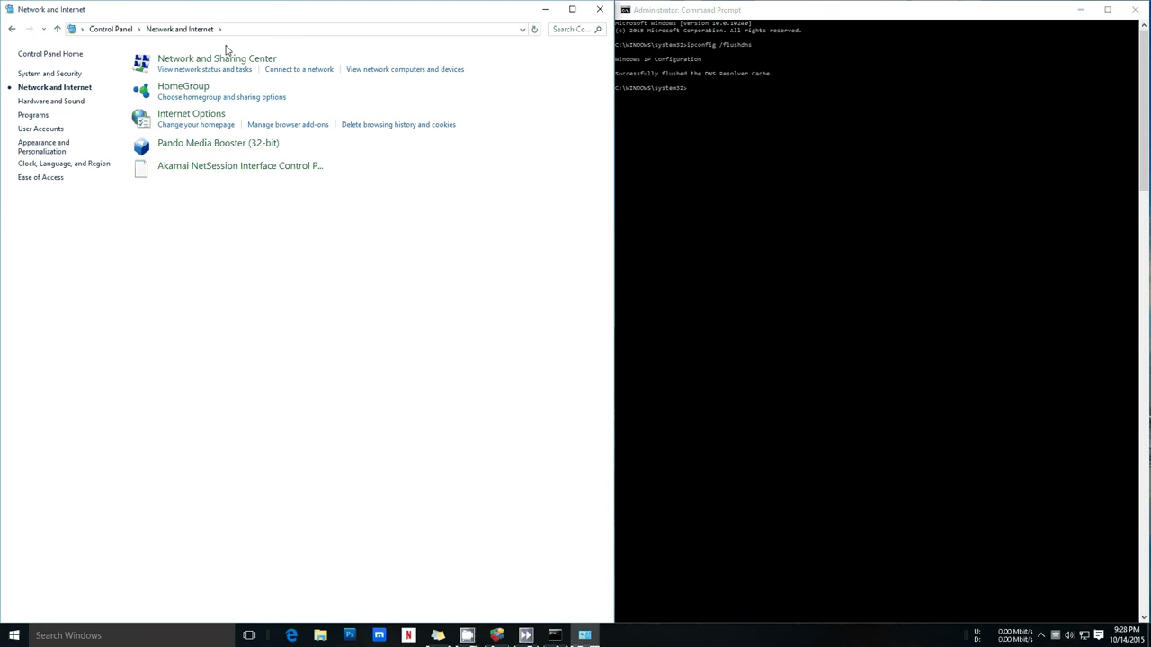
left_click(324, 59)
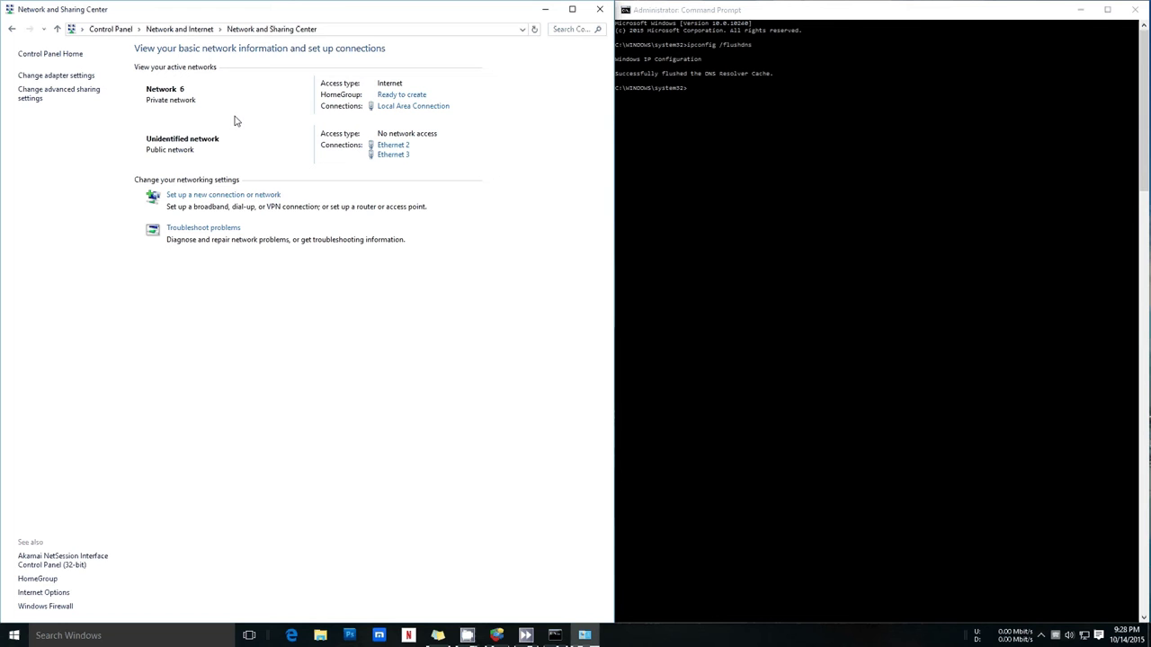
left_click(68, 77)
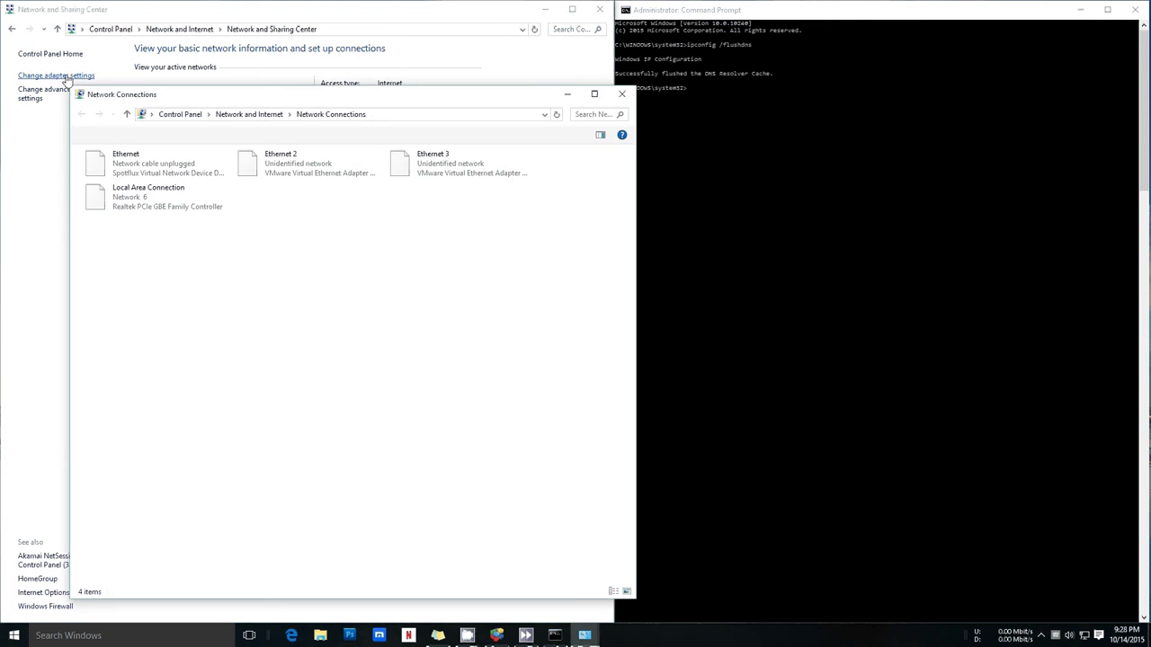
left_click_drag(439, 97, 806, 91)
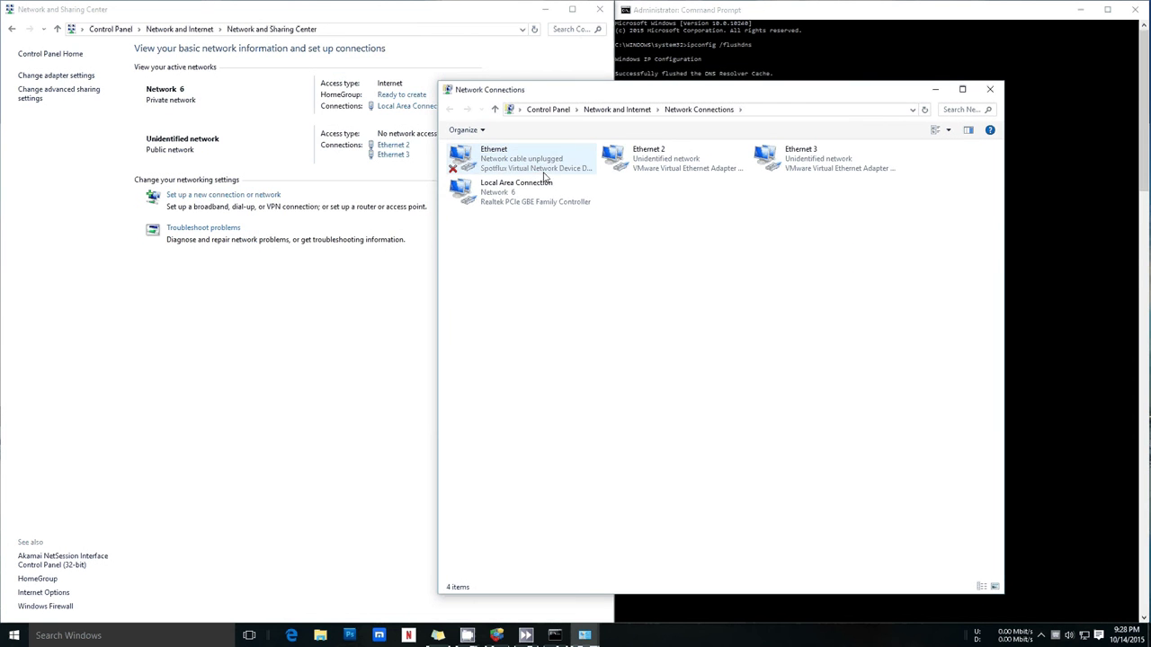
Look over the Ethernet and Ethernet 2 adapters in Network Connections
left_click(497, 171)
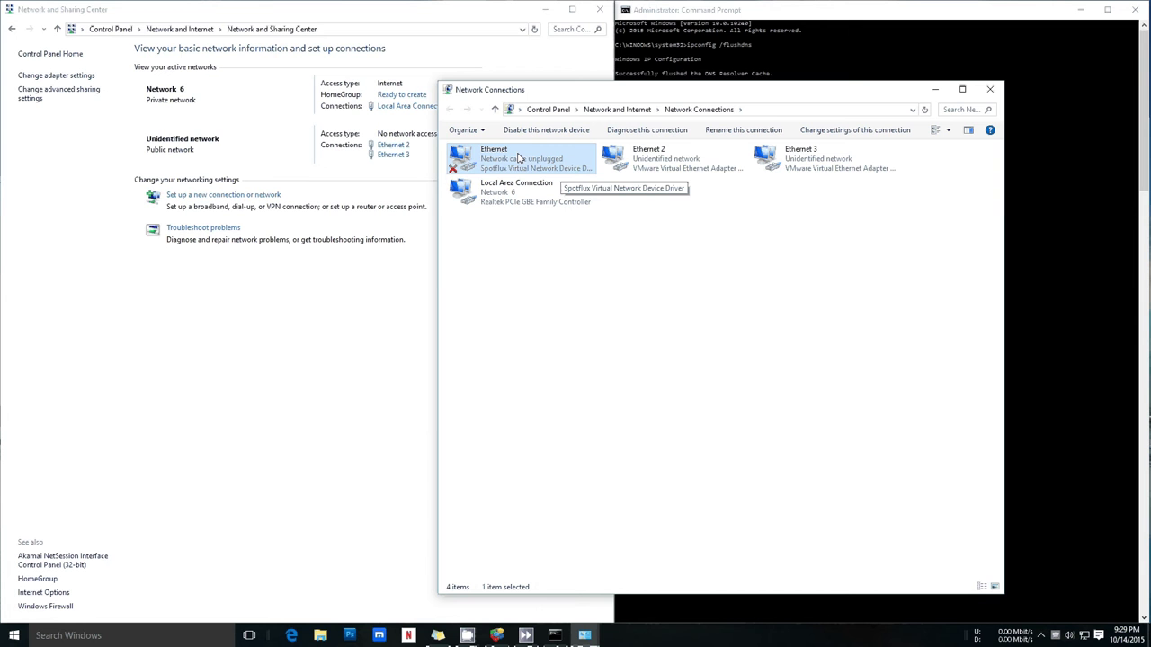
left_click(666, 171)
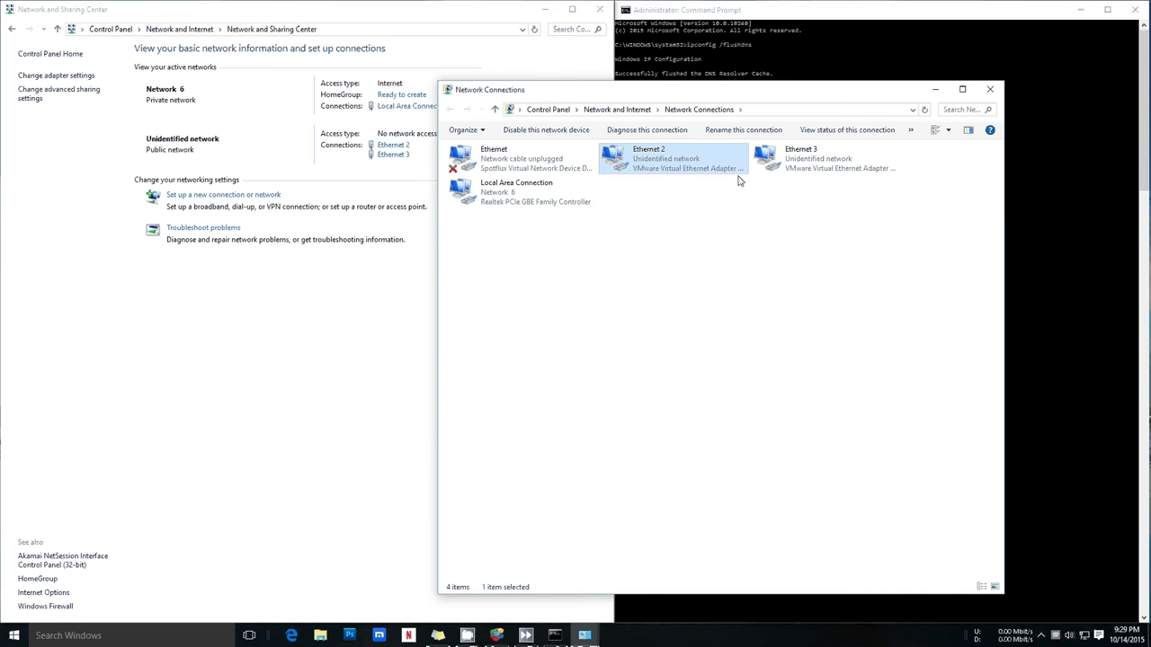
left_click(796, 477)
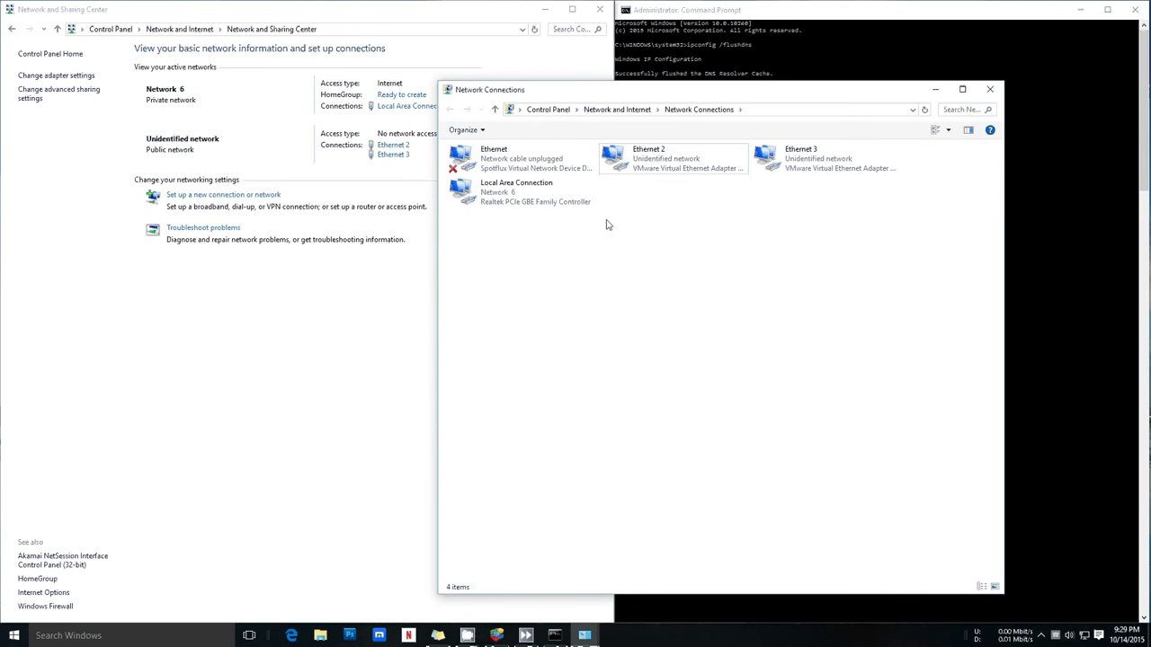
Open the properties of Local Area Connection and move the dialog clear of the adapter's entry
left_click(511, 199)
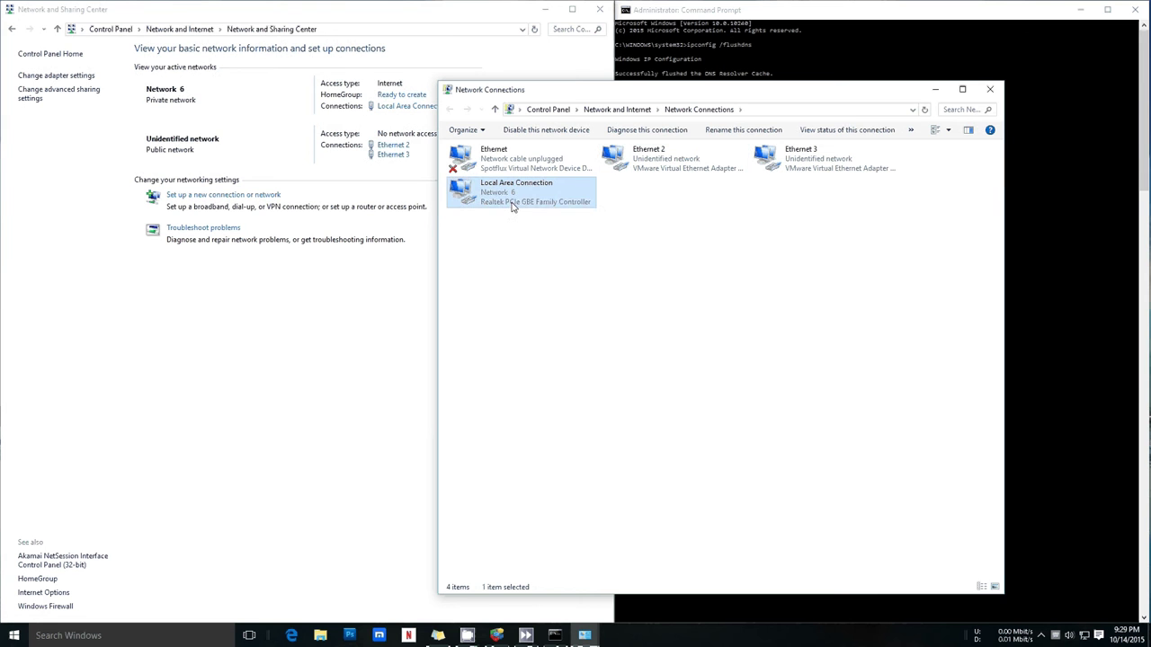
right_click(571, 195)
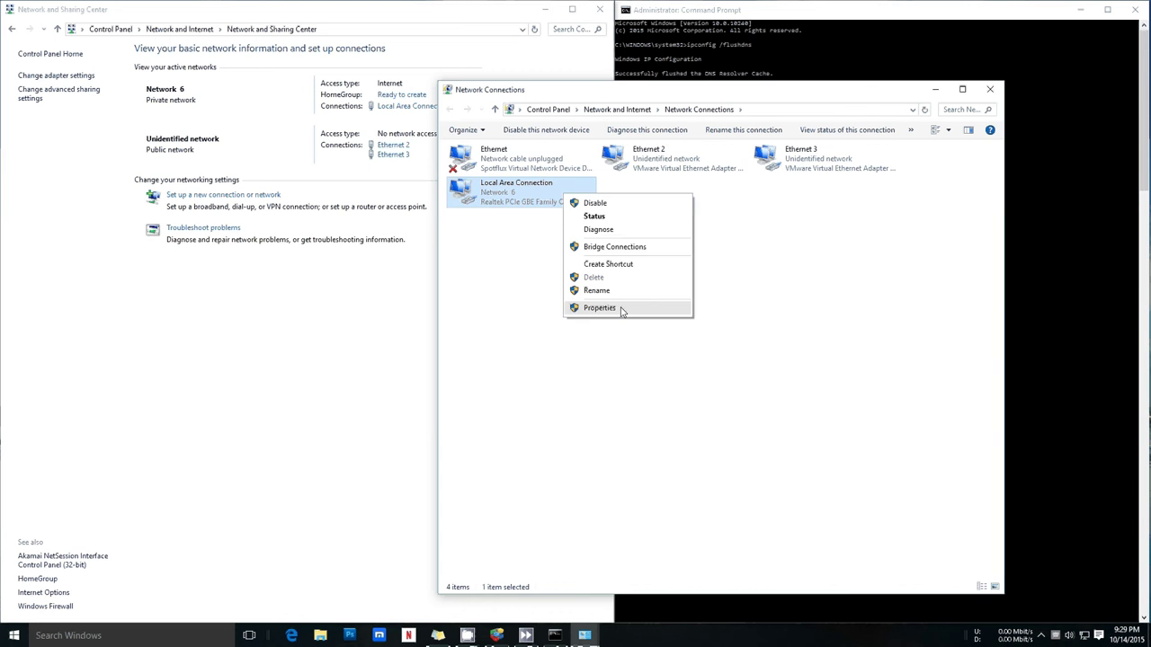
left_click(600, 307)
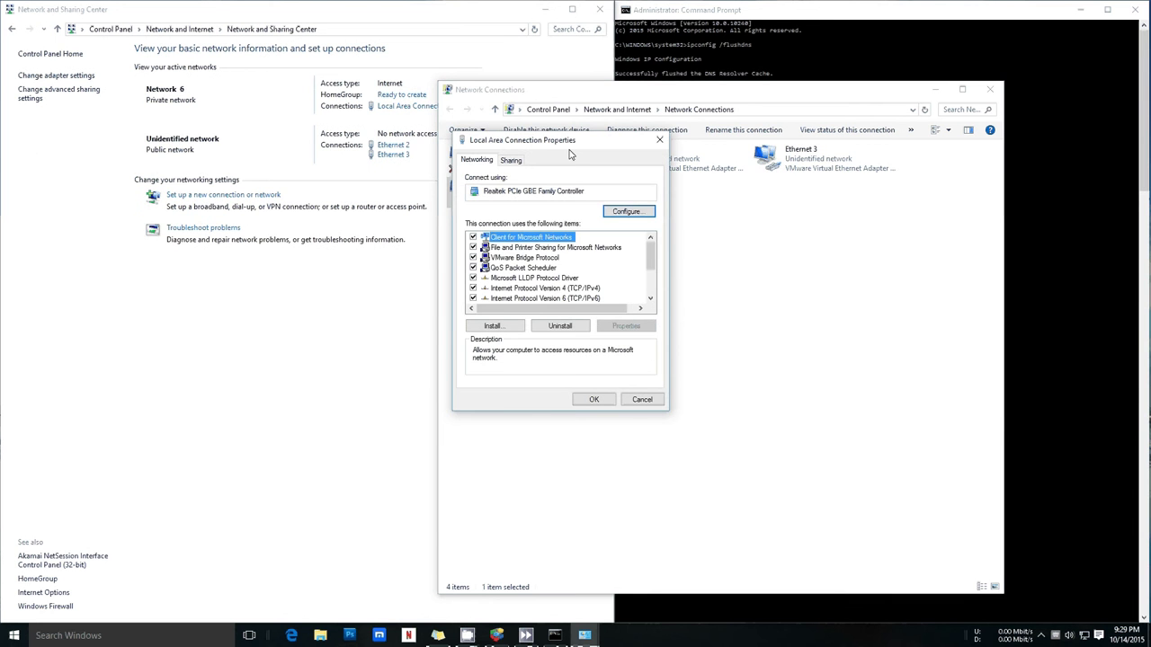
left_click_drag(569, 155, 676, 185)
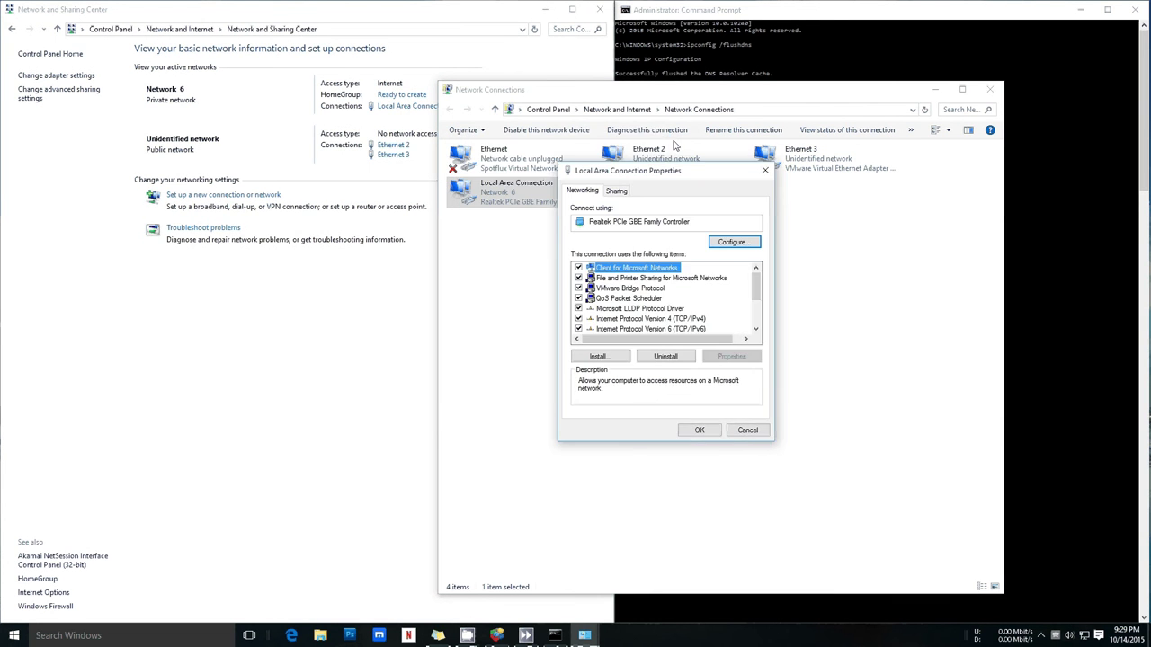
left_click_drag(676, 145, 681, 147)
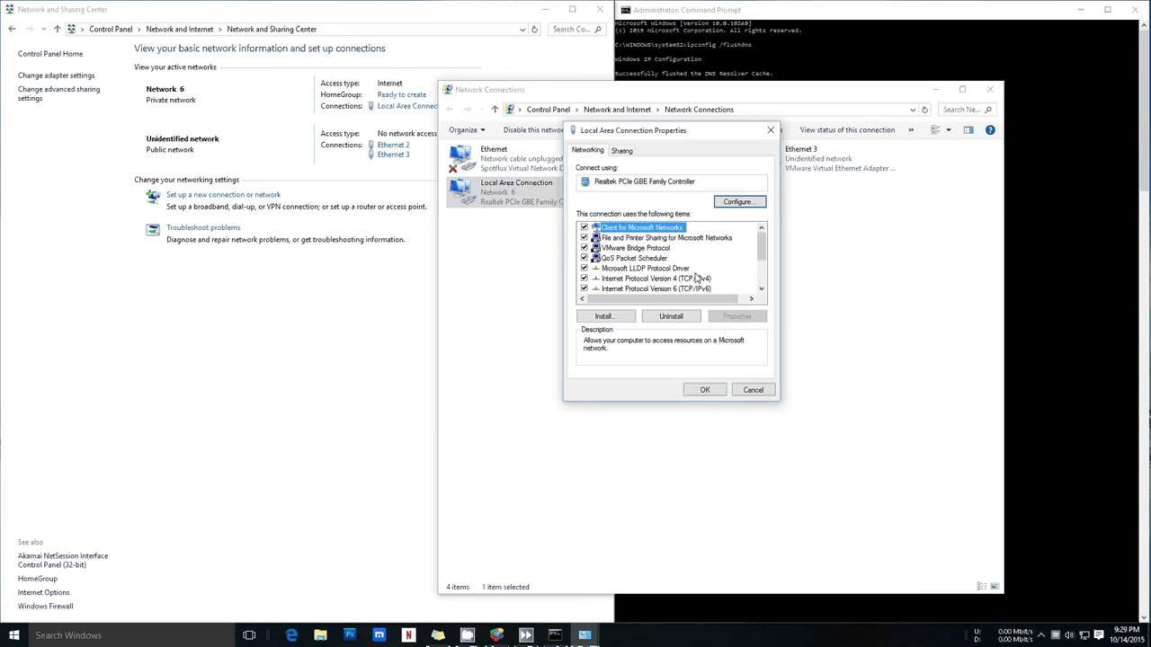
Open the Internet Protocol Version 4 (TCP/IPv4) properties and review the IP address option and the preferred and alternate DNS servers
left_click(665, 280)
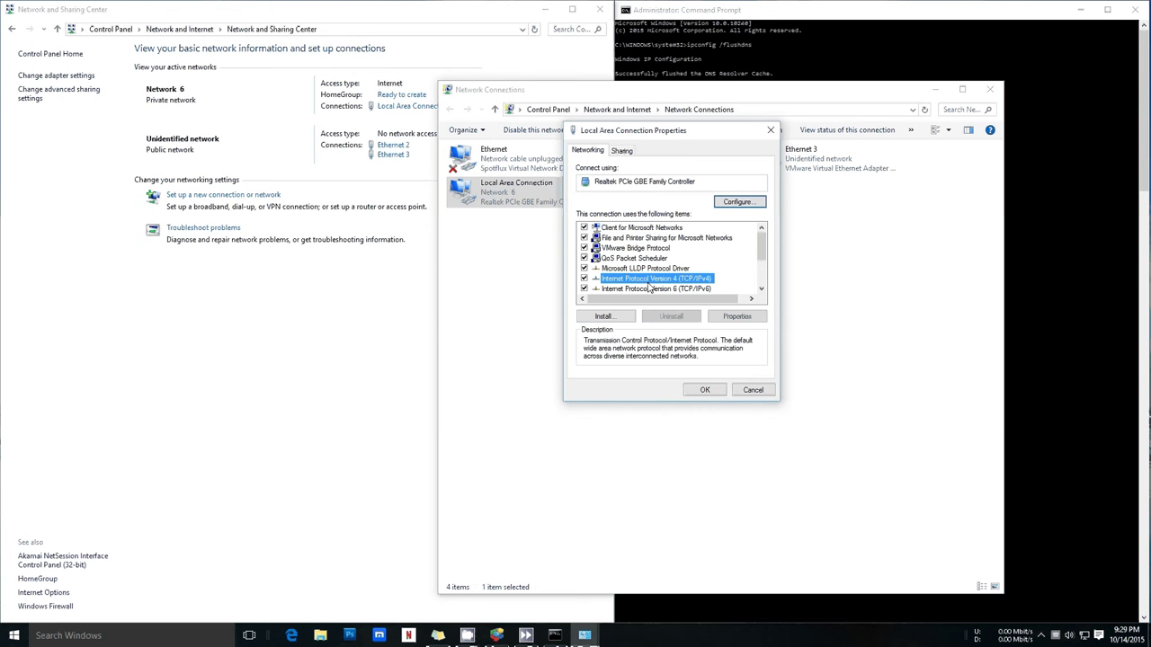
left_click(735, 318)
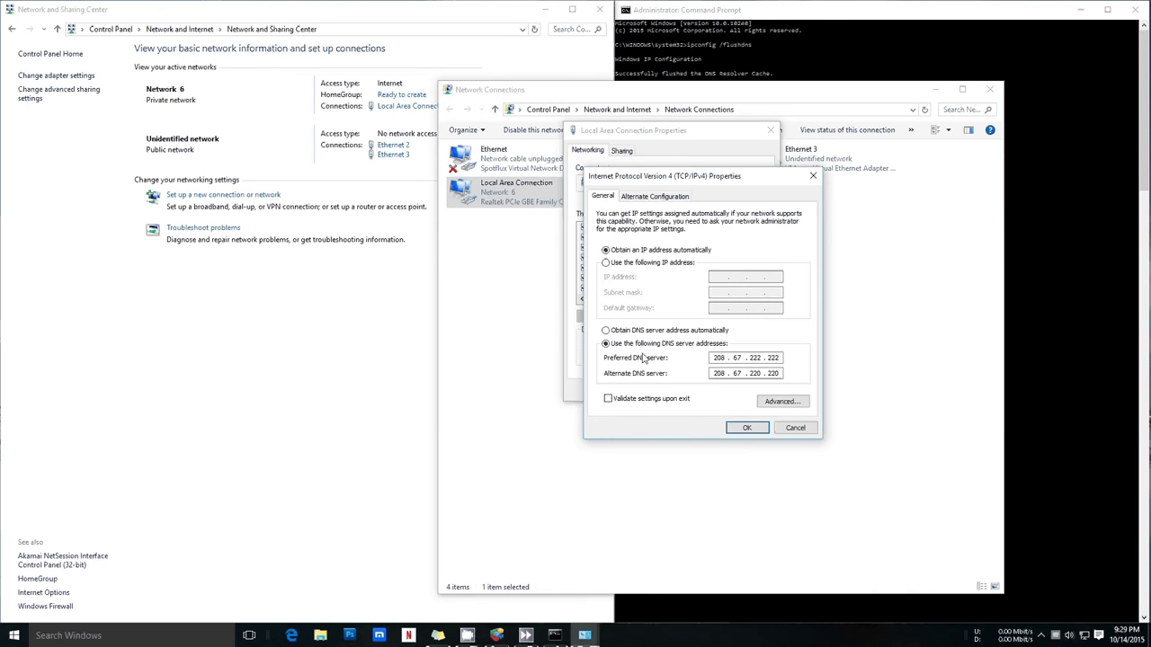
left_click(608, 345)
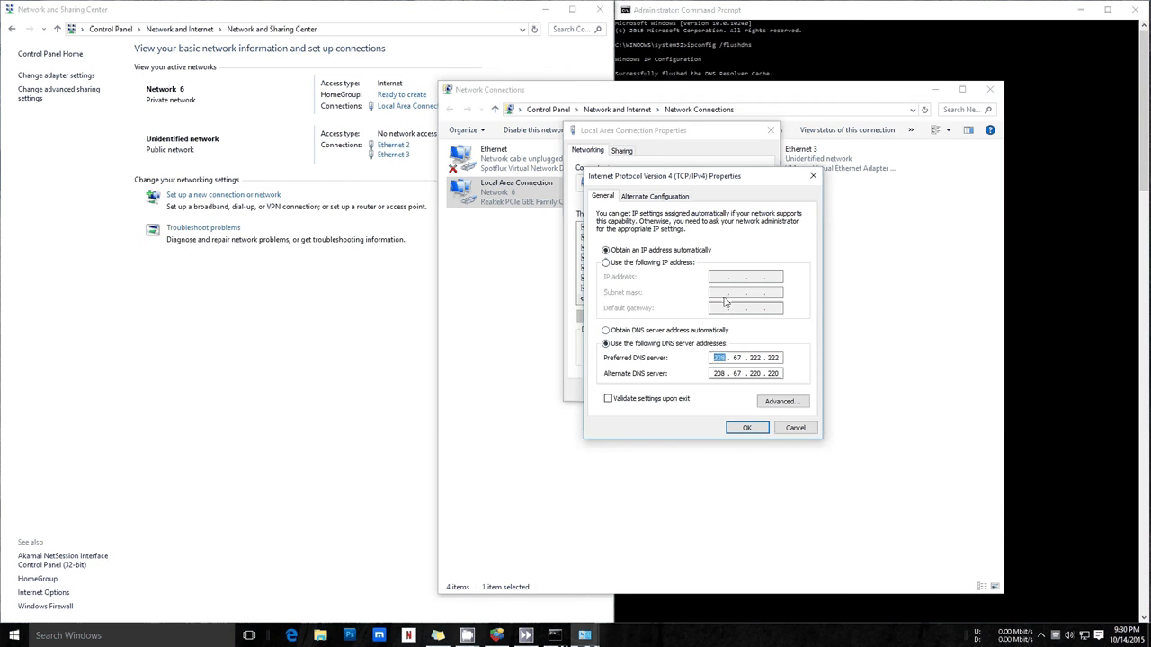
left_click(683, 256)
double_click(716, 361)
left_click(739, 359)
Look over the alternate IP configuration of the connection and return to the general IPv4 settings
left_click(666, 202)
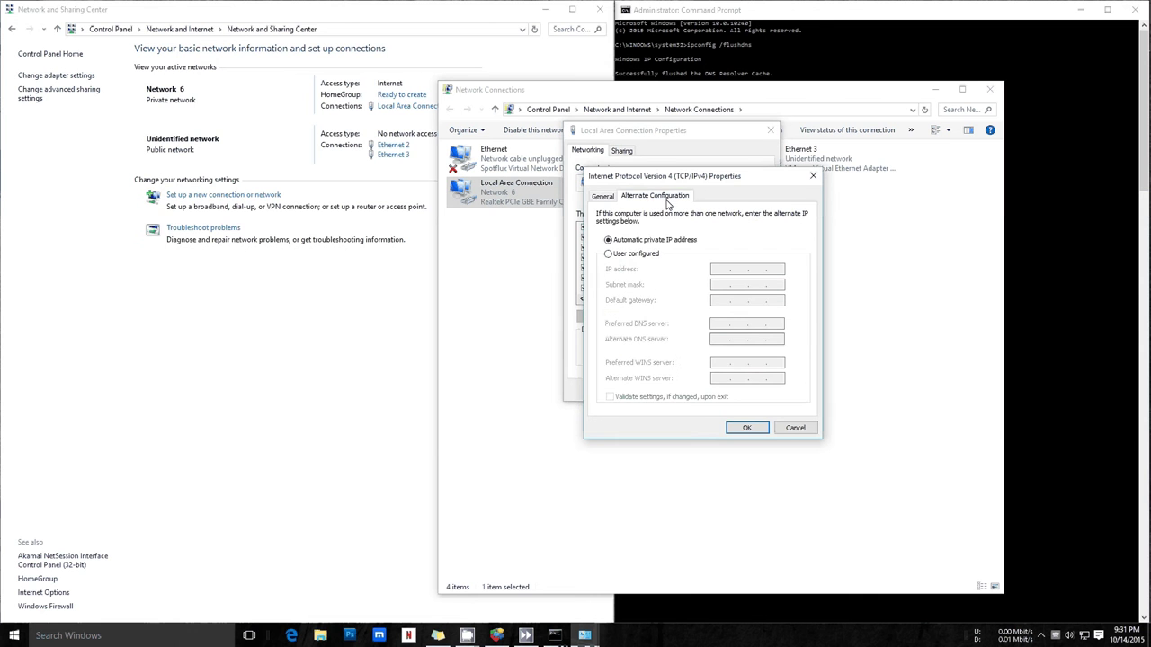
left_click(604, 197)
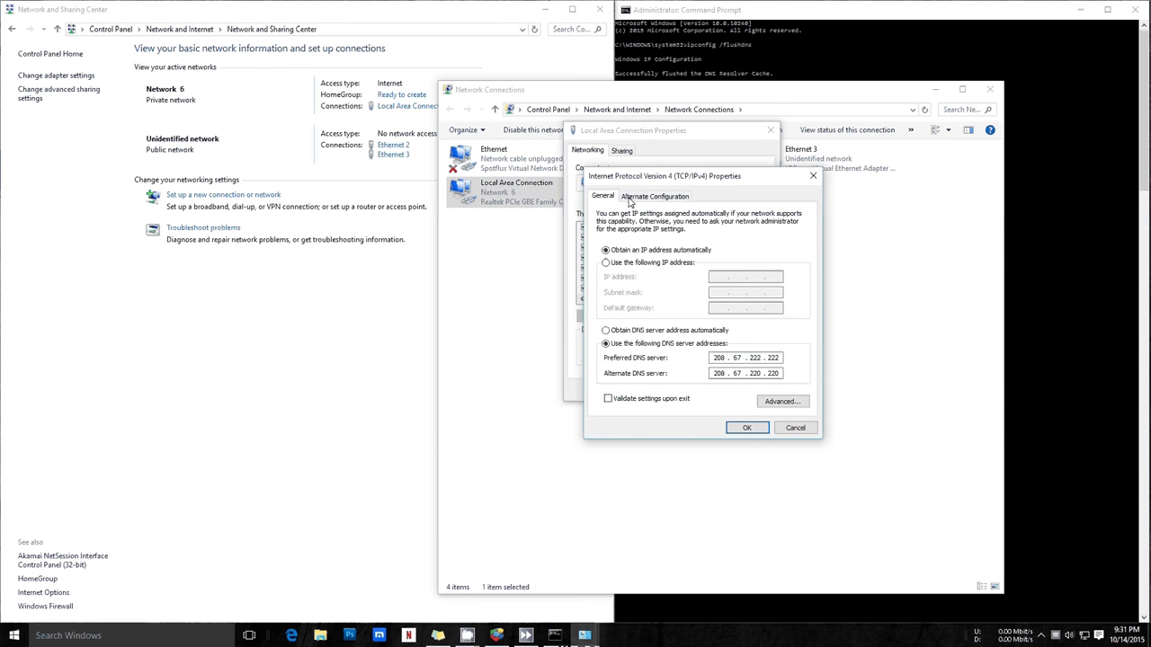
left_click(634, 198)
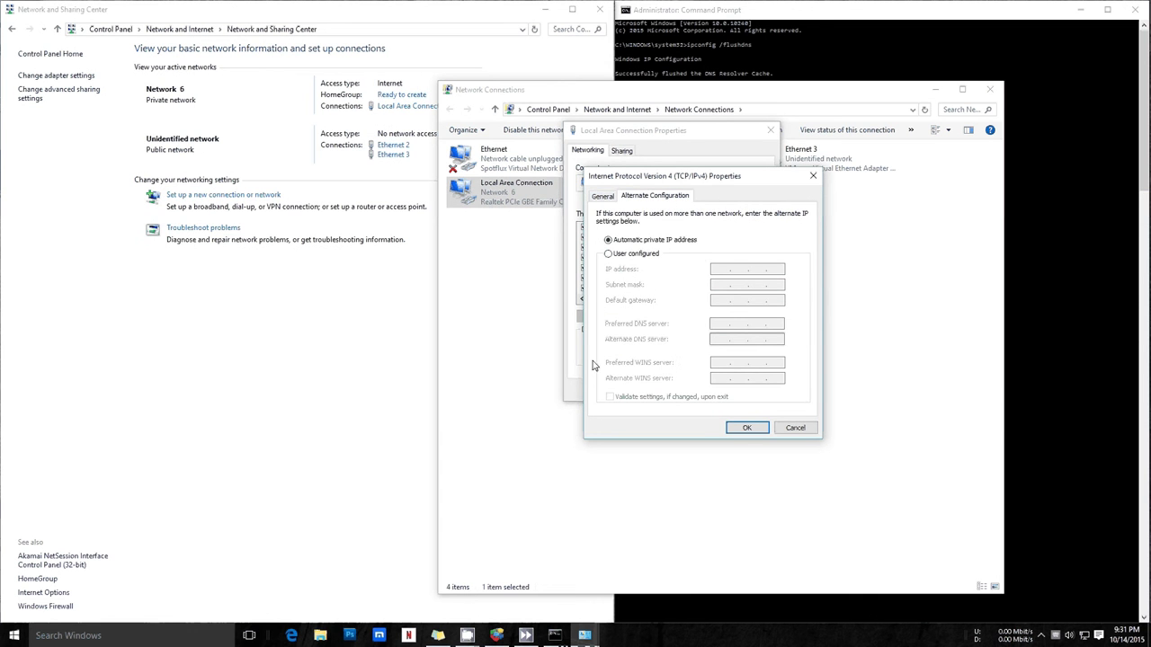
left_click(603, 197)
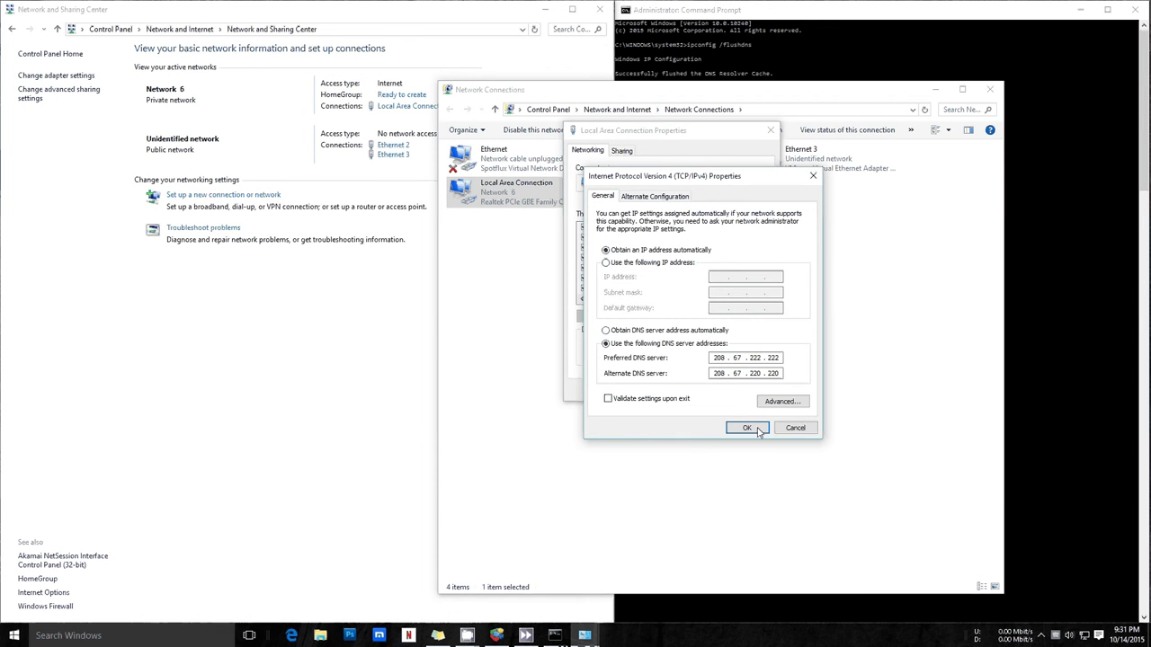
Accept the IPv4 settings and close the Local Area Connection properties along with the Network Connections window
left_click(747, 428)
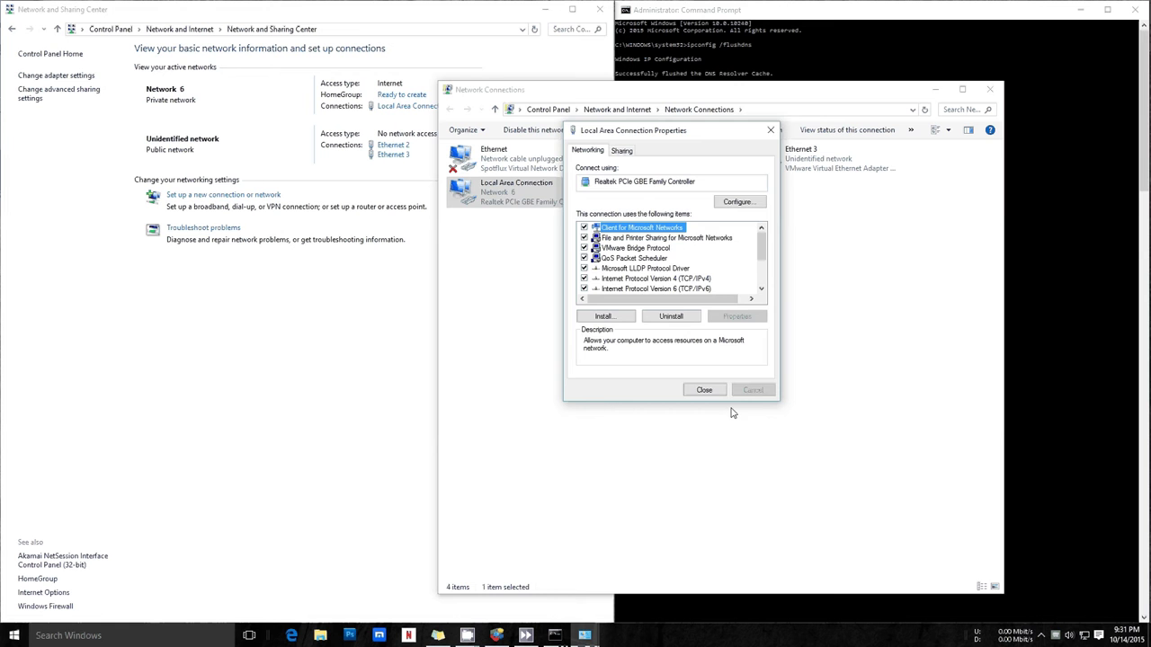
left_click(698, 389)
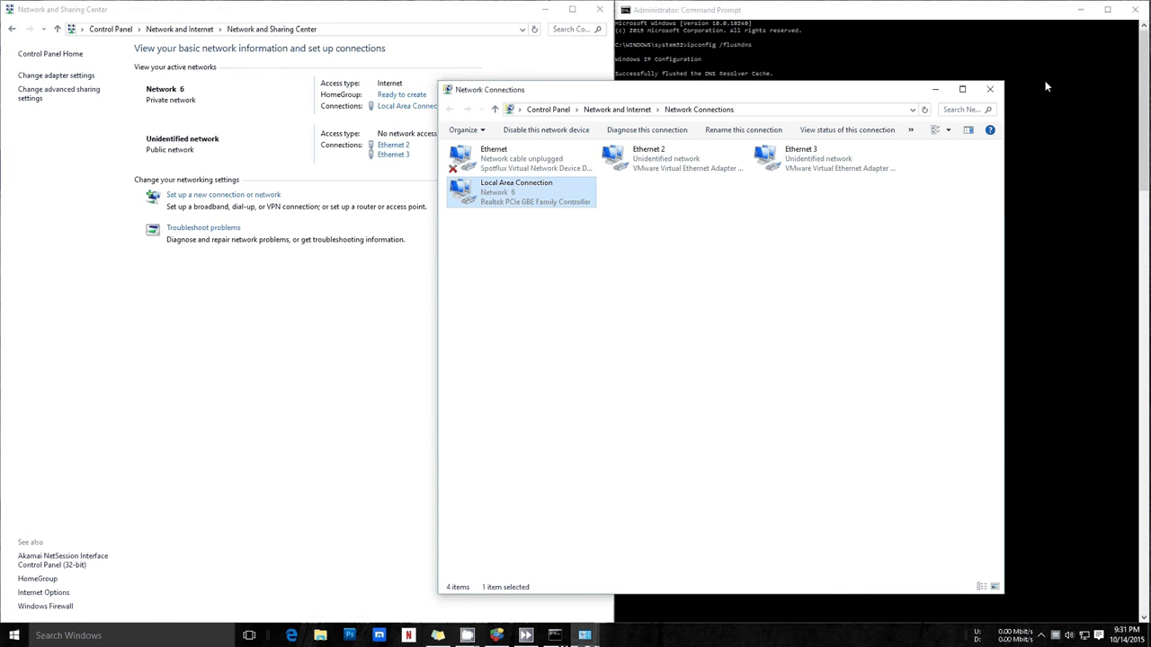
left_click(990, 89)
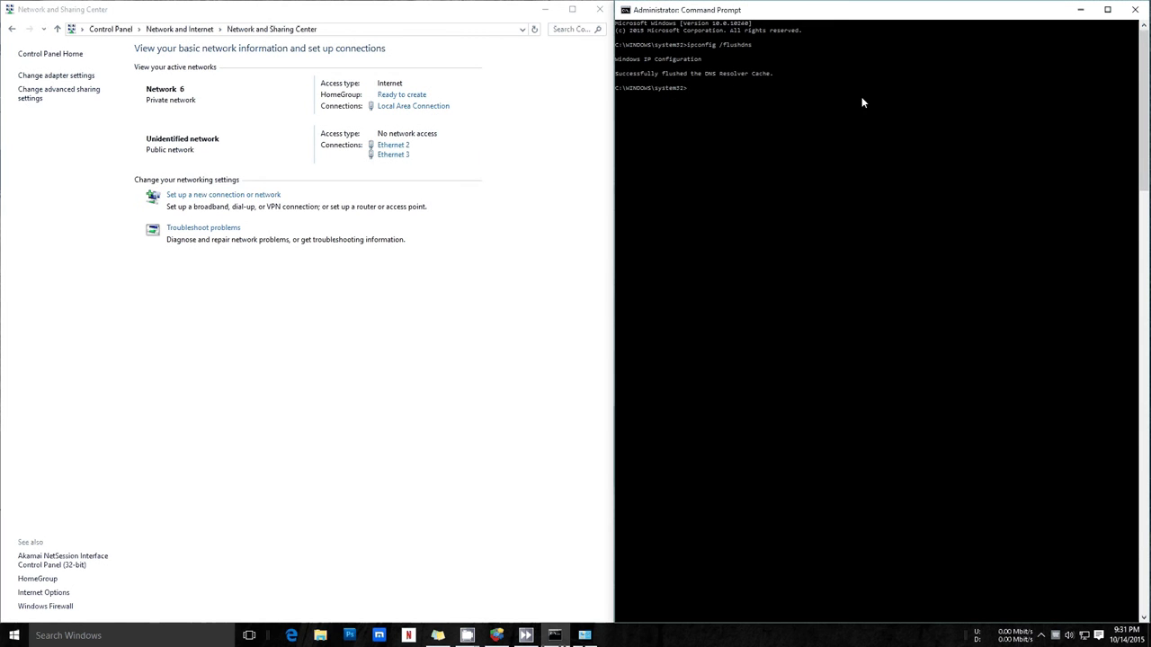
Enlarge Command Prompt to full screen and run ipconfig /release followed by ipconfig /renew
double_click(838, 8)
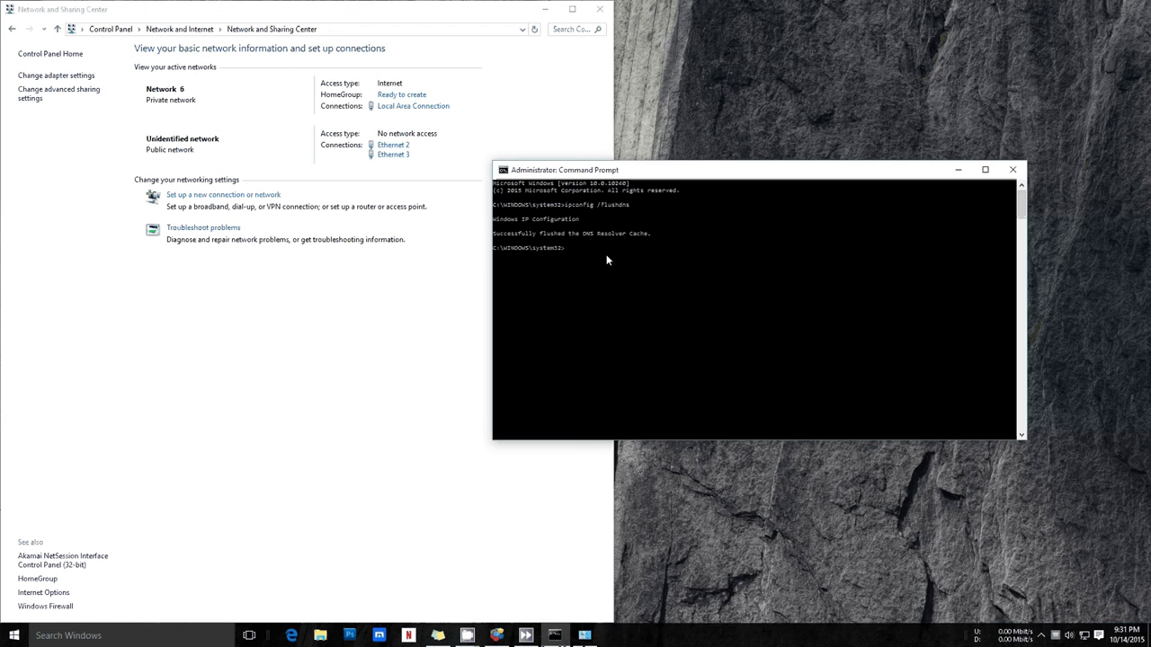
key("super+Up")
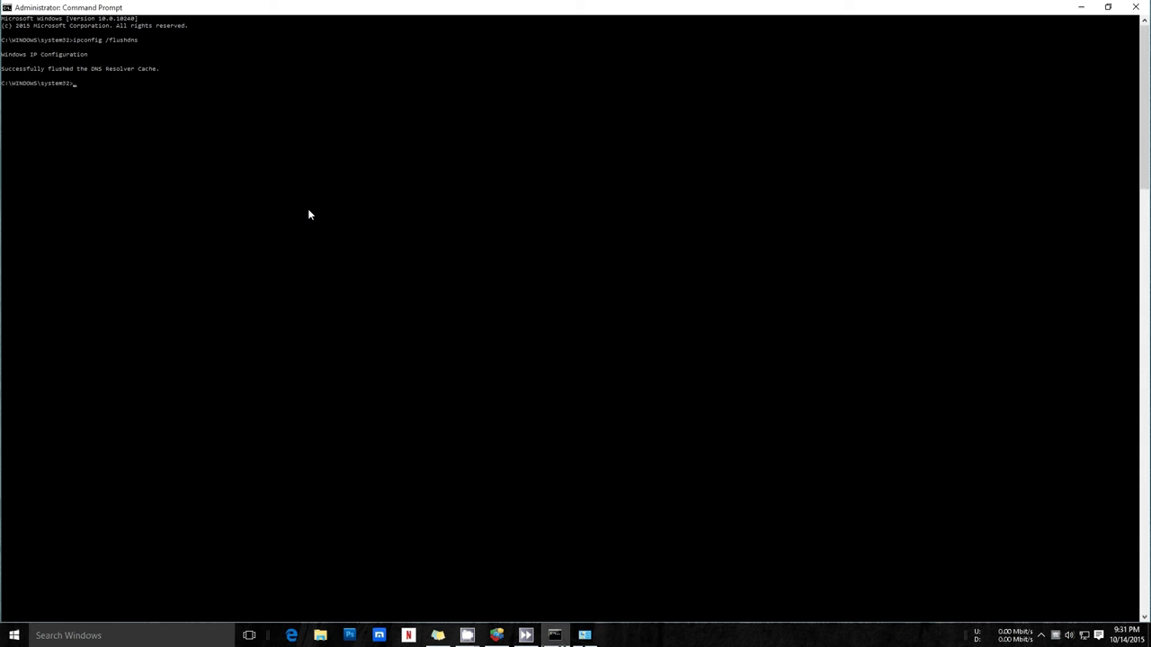
type("ipconfig /release")
key("Return")
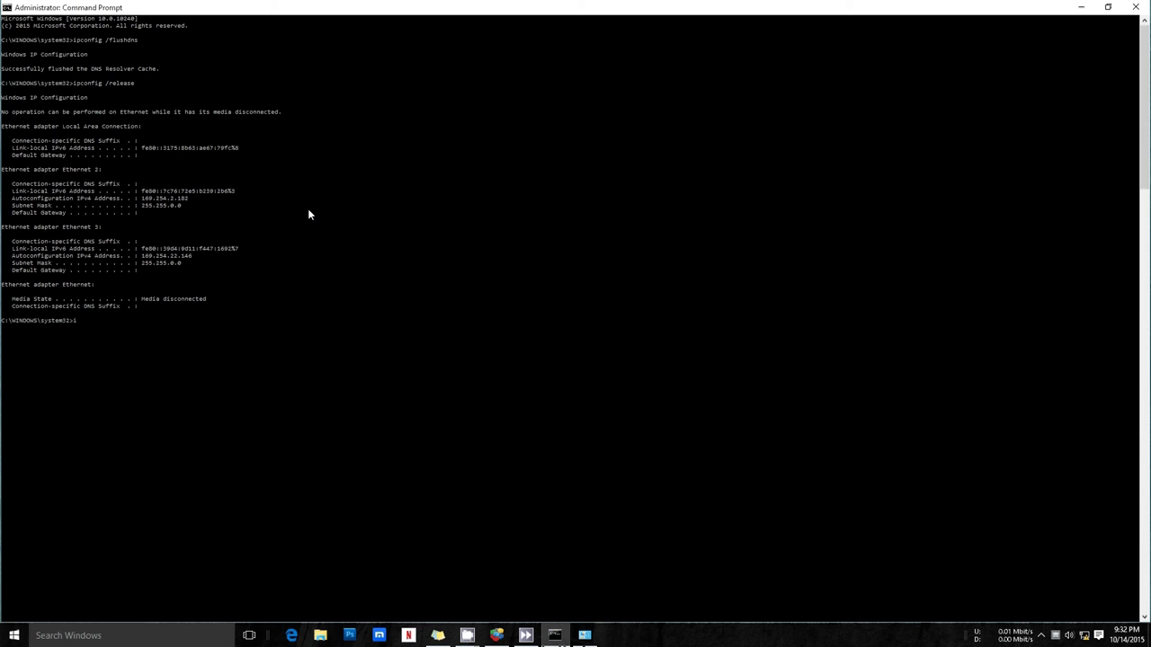
type("ipconfig /renew")
key("Return")
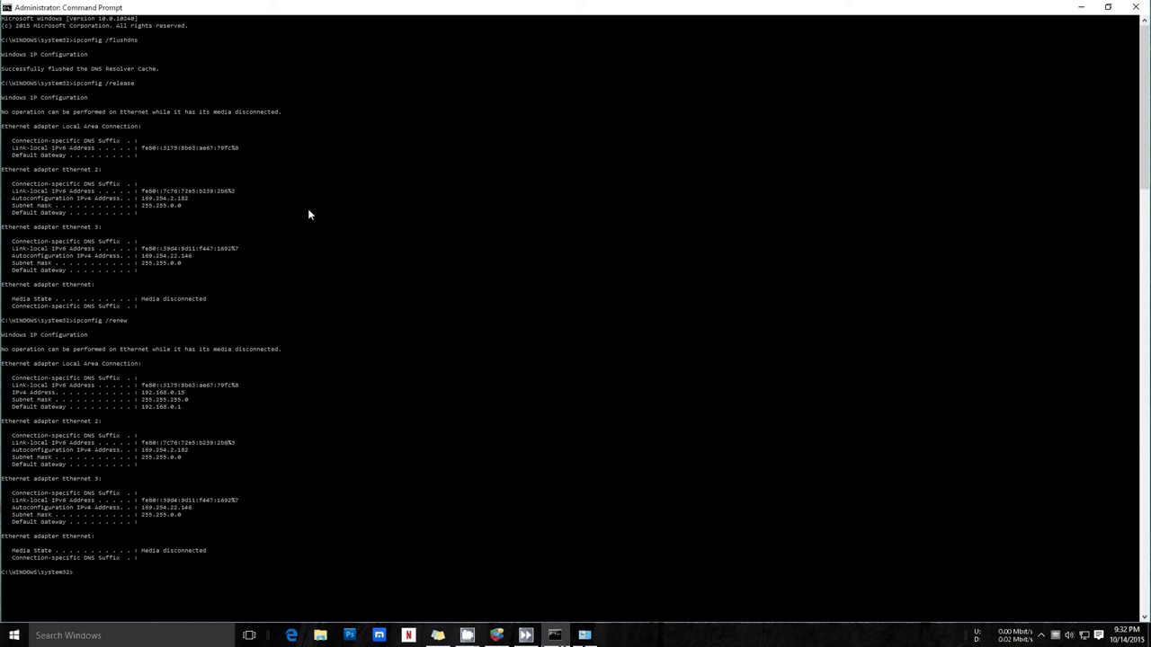
type("ls")
key("BackSpace")
key("BackSpace")
key("BackSpace")
type("ping www.google.co")
key("Return")
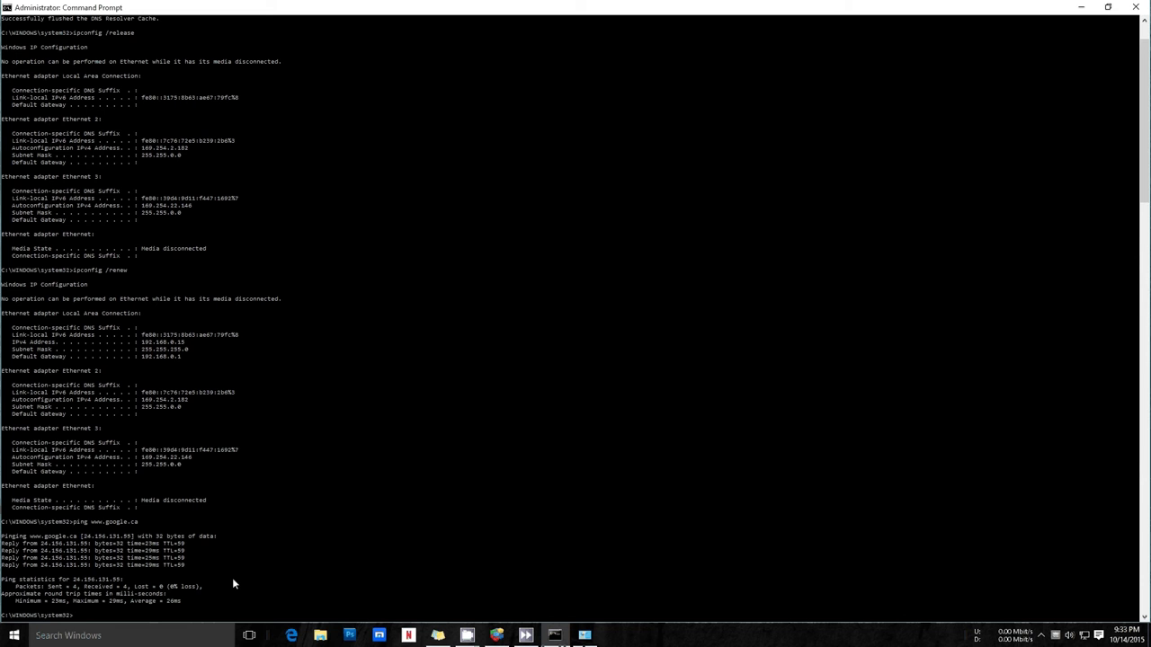
type("ing 8.8.8.8")
key("Return")
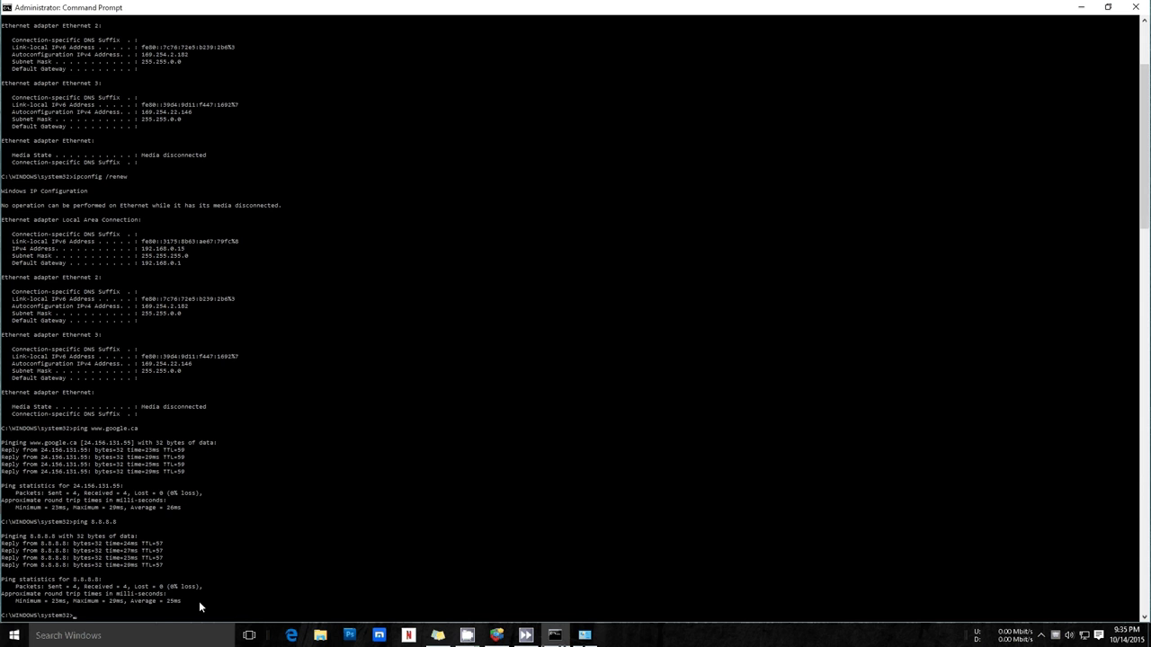
Try to reset the IP stack with the command int ip reset
type("ip")
key("BackSpace")
key("BackSpace")
type("nt ip reset")
key("Return")
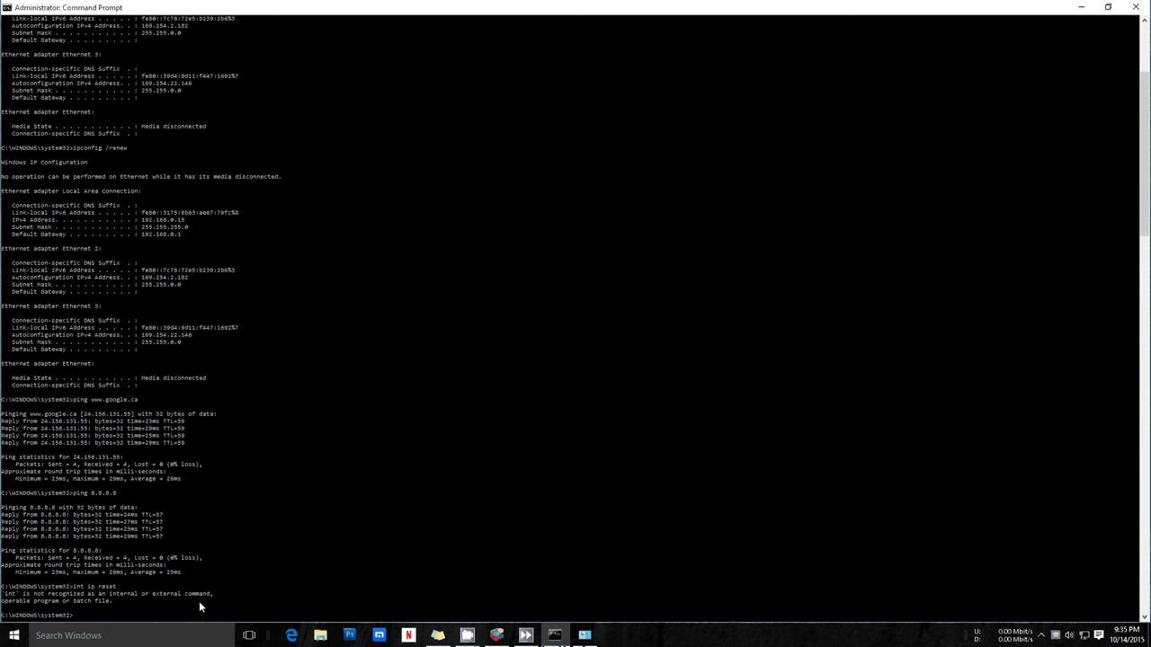
type("ip rese")
key("BackSpace")
key("BackSpace")
Switch to Microsoft Edge, search for "Reset TCP IP stack" and open Microsoft's article on resetting TCP/IP with the NetShell utility
left_click(292, 636)
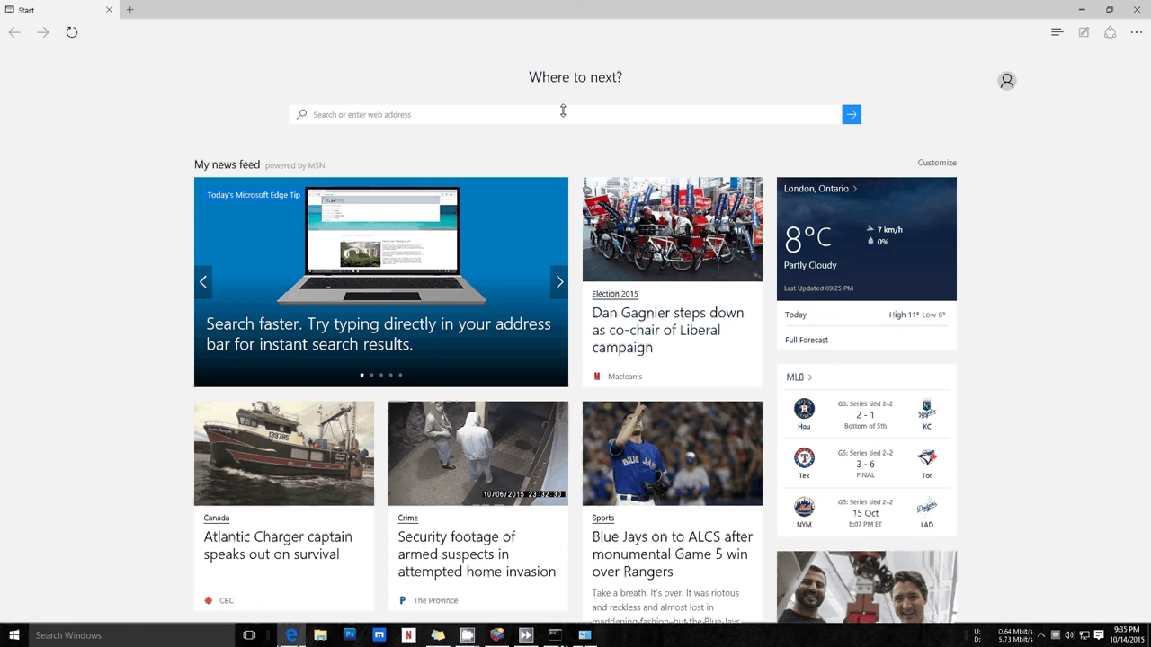
type("Reset T")
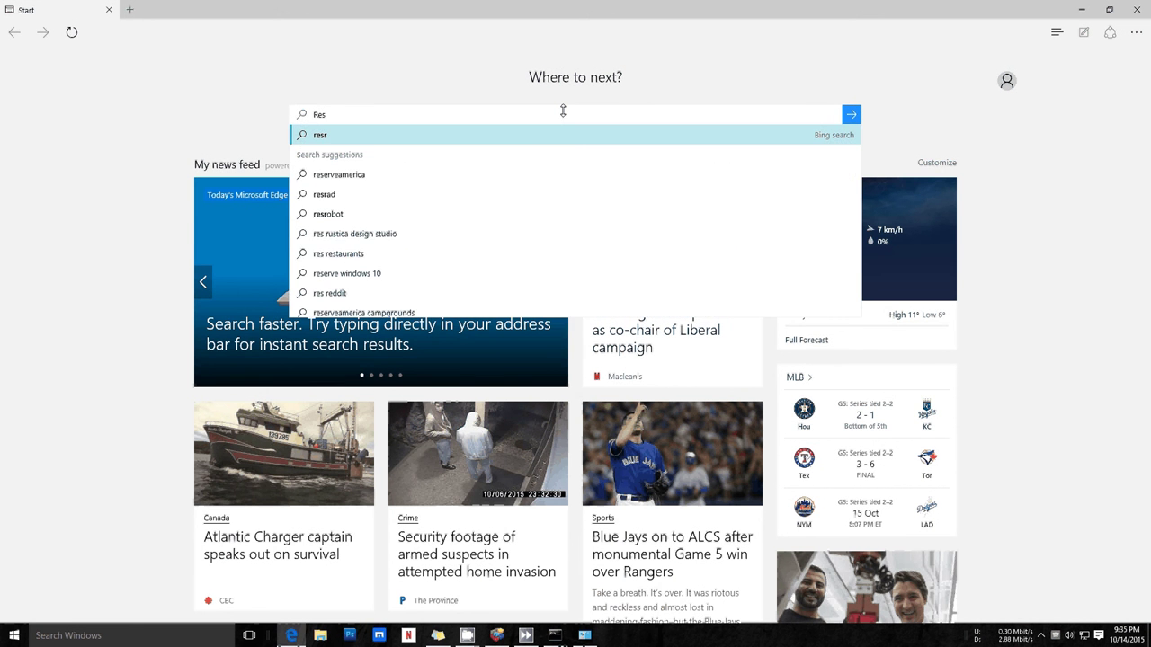
type("CP ")
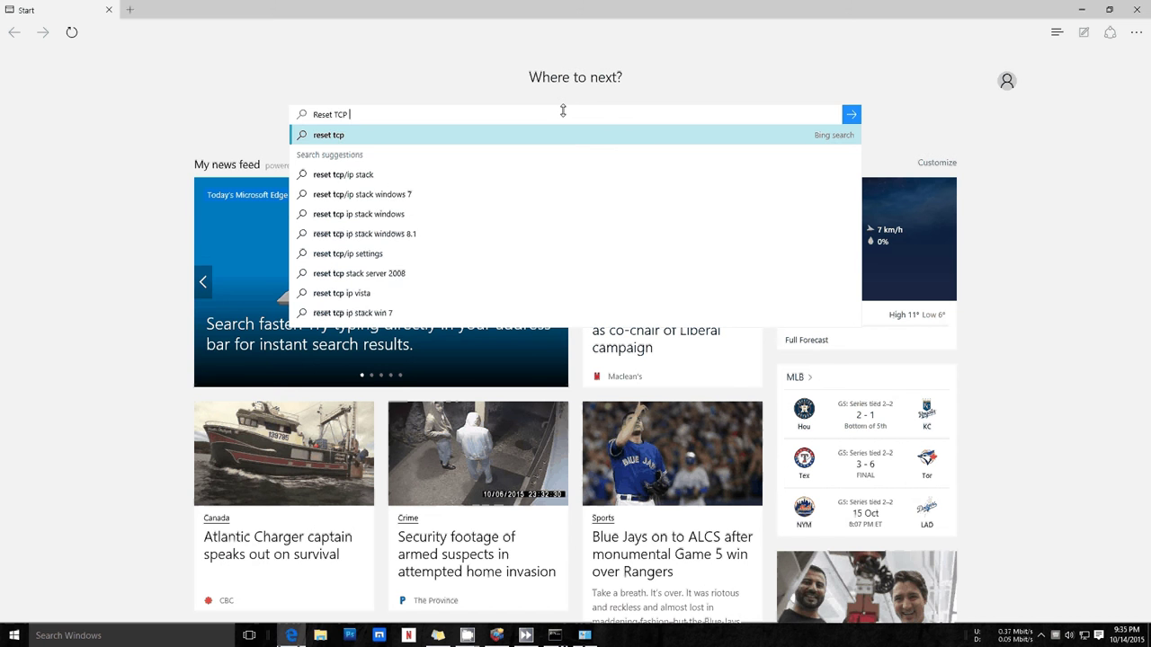
type("IP stack")
key("Return")
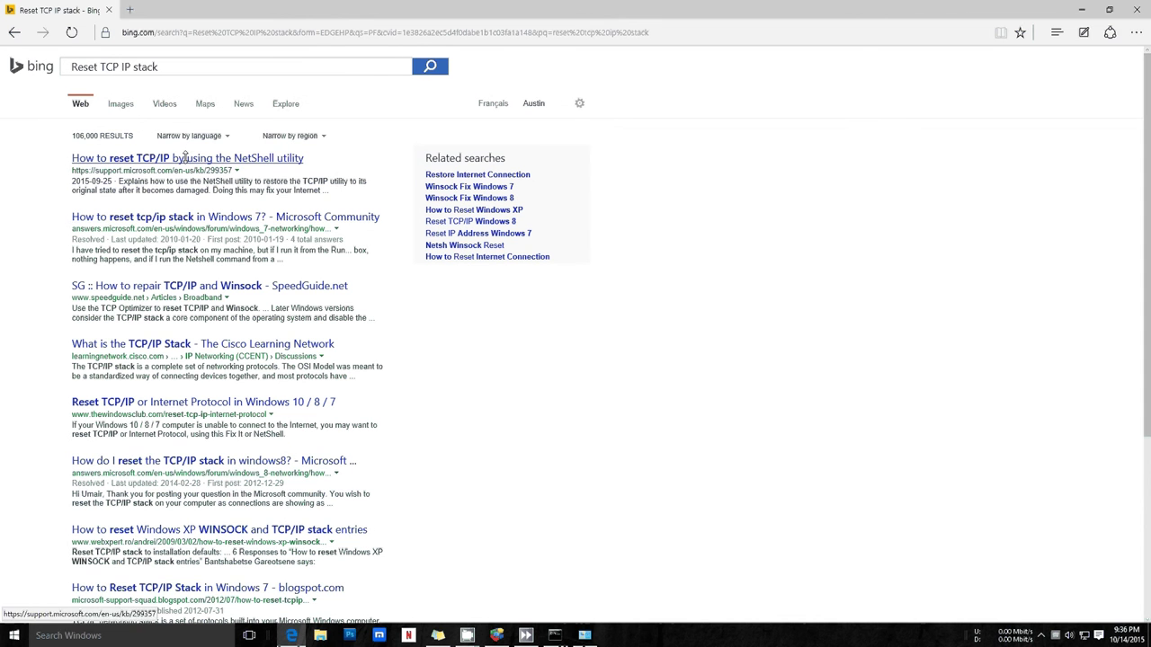
left_click(176, 157)
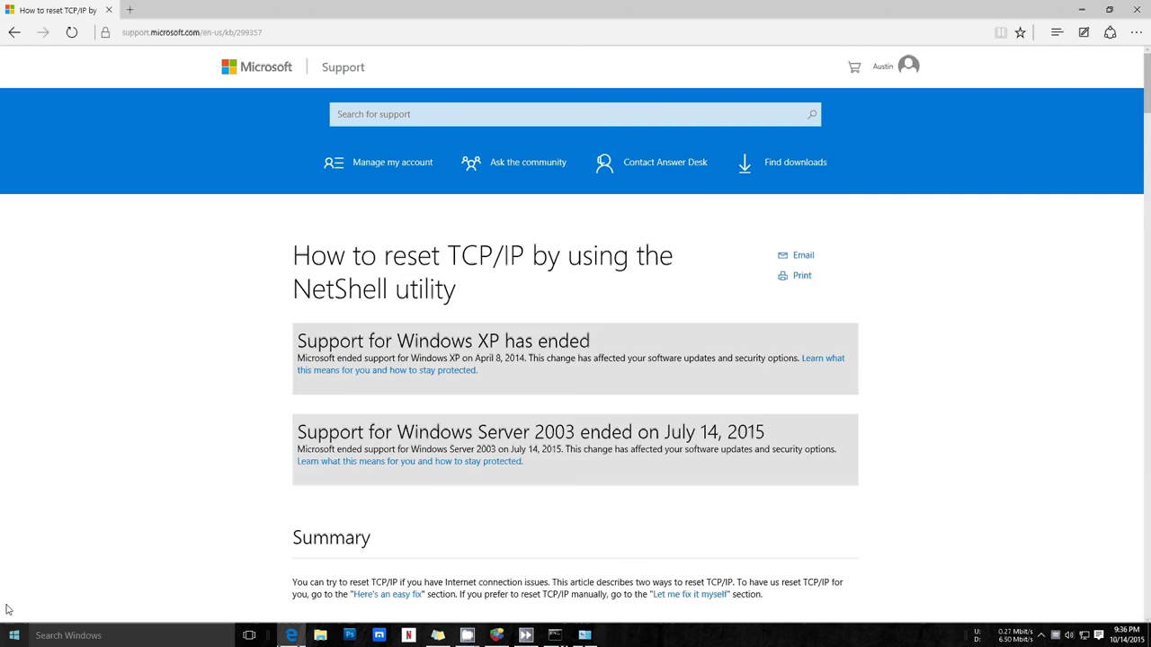
Find the netsh int ip reset command for Windows 7 and Vista in the article and highlight its c:\resetlog.txt log path
scroll(180, 406, "down", 13)
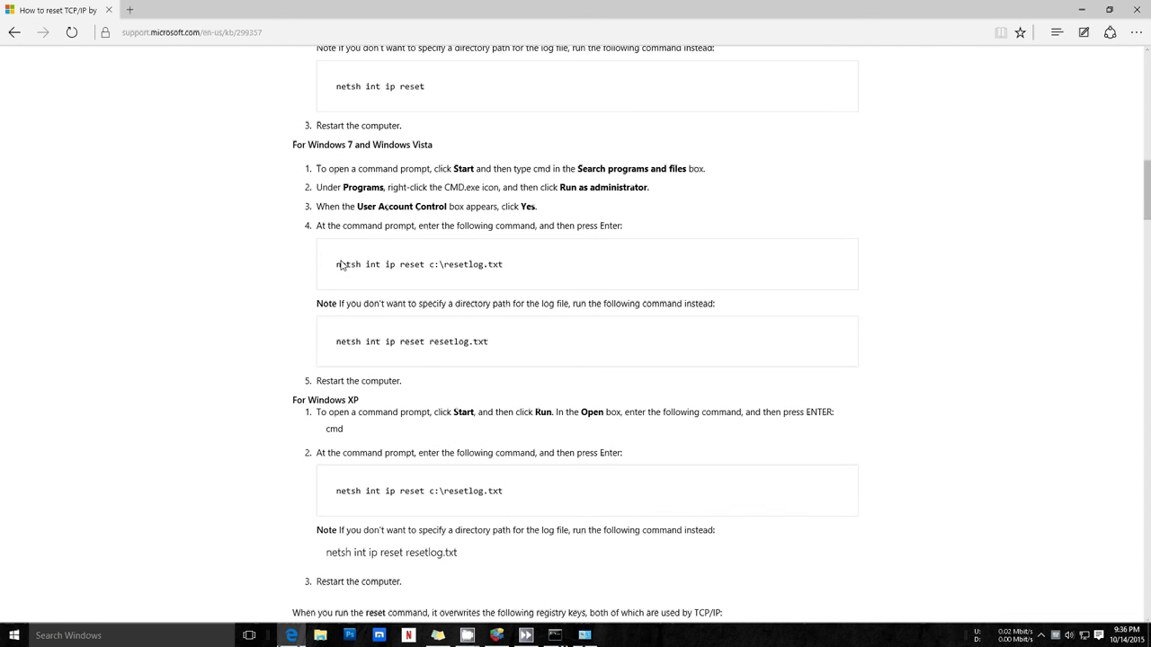
left_click_drag(330, 269, 439, 269)
left_click(424, 267)
left_click_drag(428, 267, 542, 271)
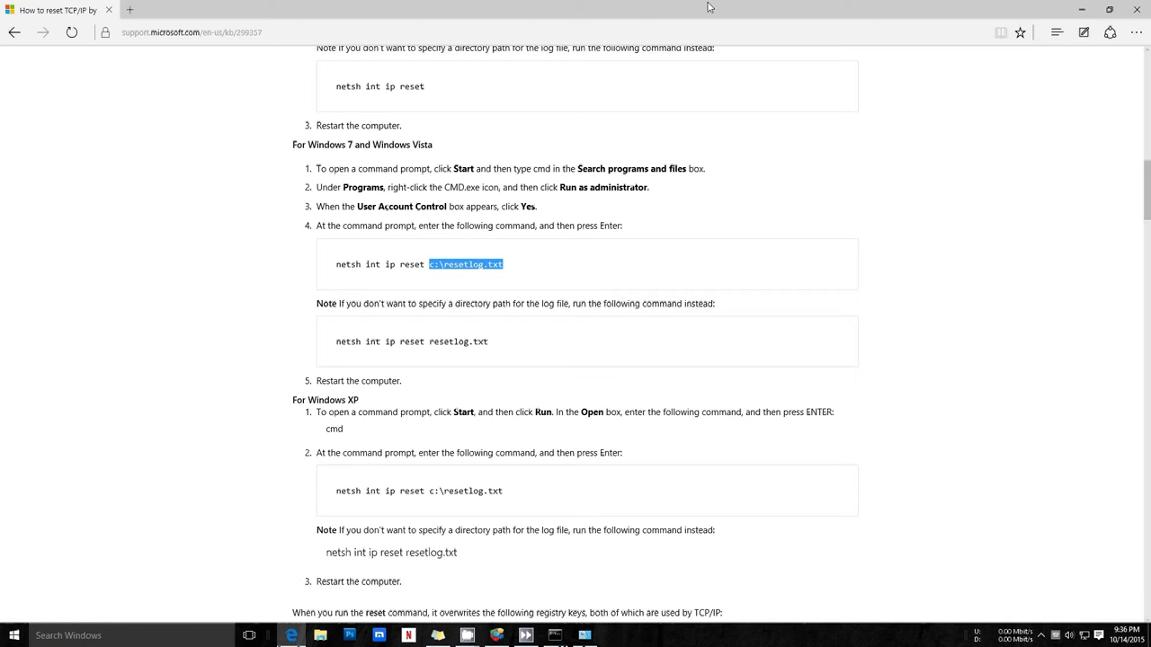
Switch back to Command Prompt and run netsh int ip reset C:\"Rest Log Login Random".txt
key("alt+Tab")
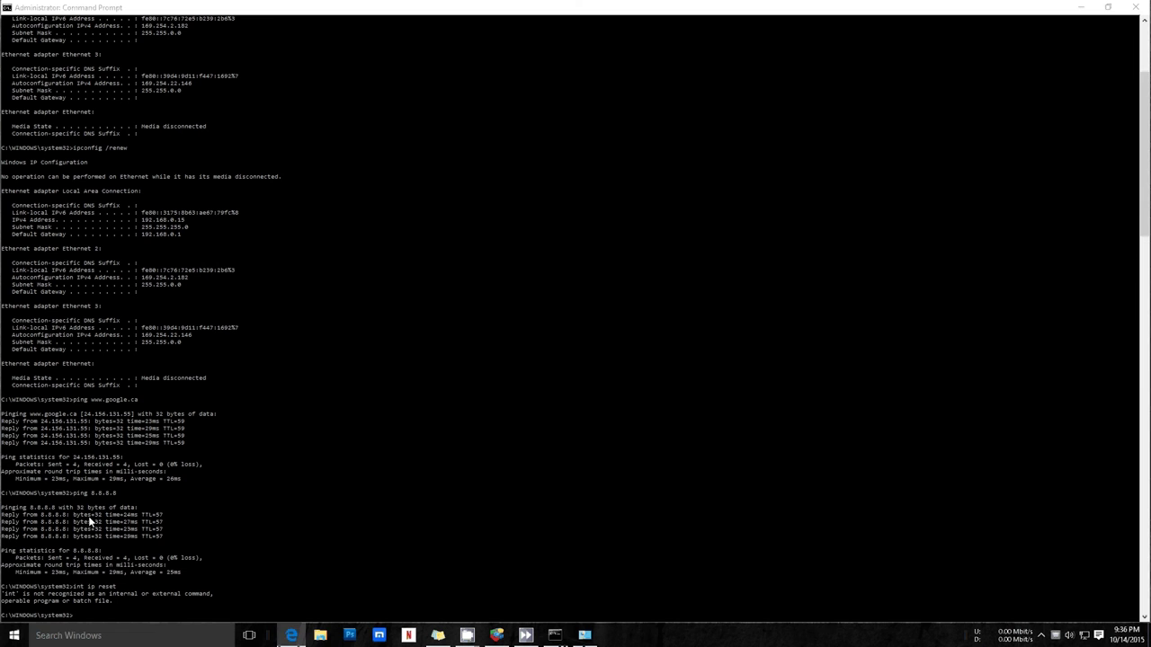
left_click(230, 543)
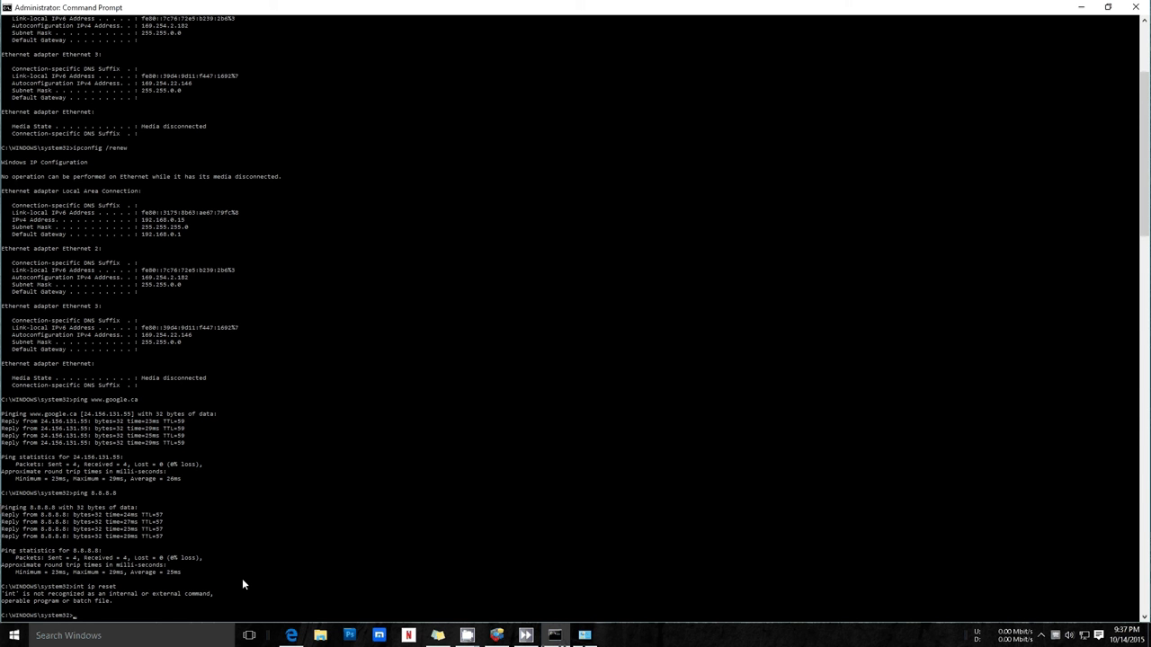
type("etsh")
type(" int ip rese")
type("t c")
type(":\resetlog")
type(".txt")
key("BackSpace")
key("BackSpace")
key("BackSpace")
type("OneHundred.txt")
key("BackSpace")
key("BackSpace")
key("BackSpace")
key("BackSpace")
key("BackSpace")
key("BackSpace")
key("BackSpace")
key("BackSpace")
key("BackSpace")
key("BackSpace")
key("BackSpace")
key("BackSpace")
key("BackSpace")
key("BackSpace")
key("BackSpace")
key("BackSpace")
key("BackSpace")
key("BackSpace")
key("BackSpace")
key("BackSpace")
key("BackSpace")
type("Rest Log Login Random\".tx")
key("Return")
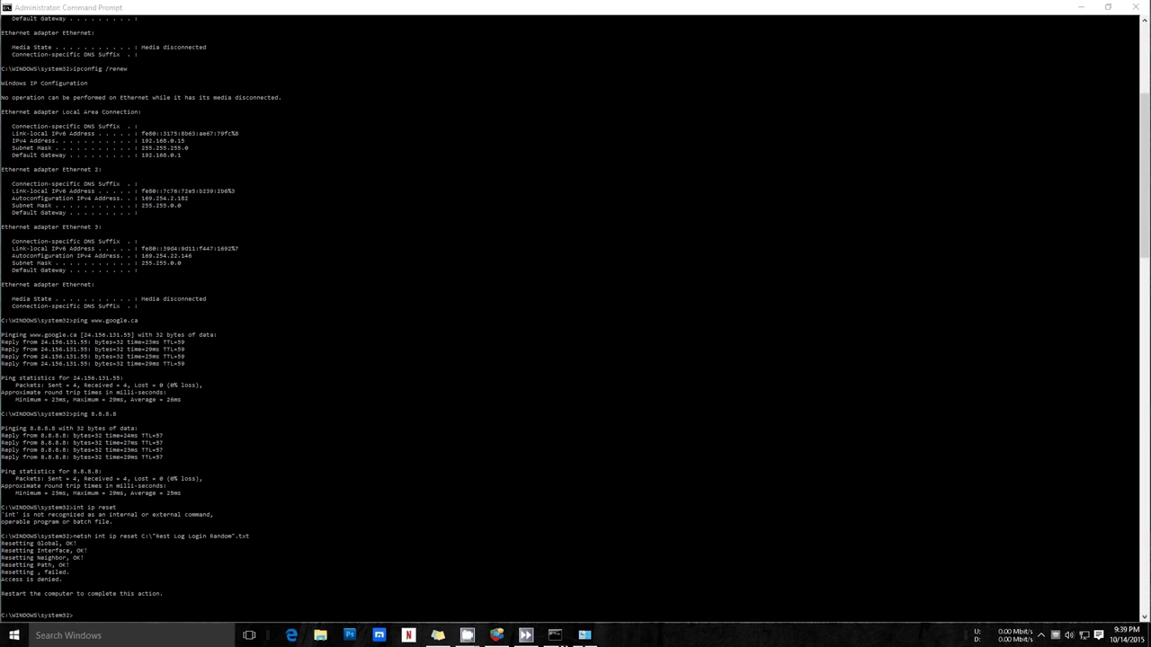
Restore Command Prompt to a smaller window over the cleared desktop, empty its output with cls and close it
double_click(477, 12)
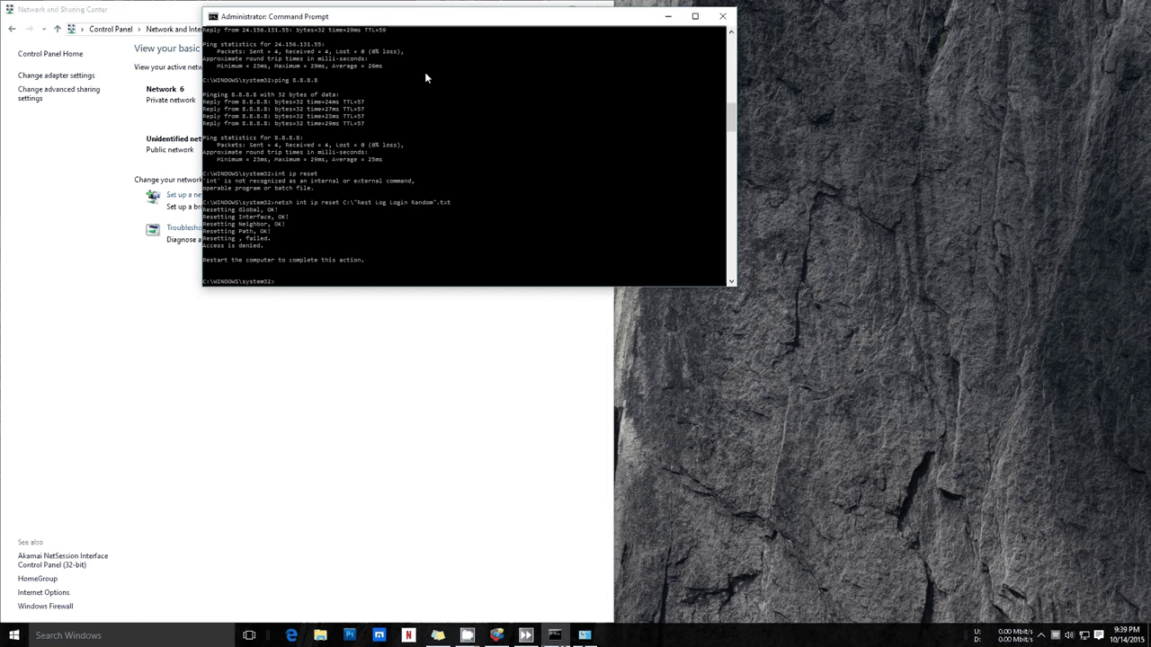
left_click_drag(470, 16, 590, 136)
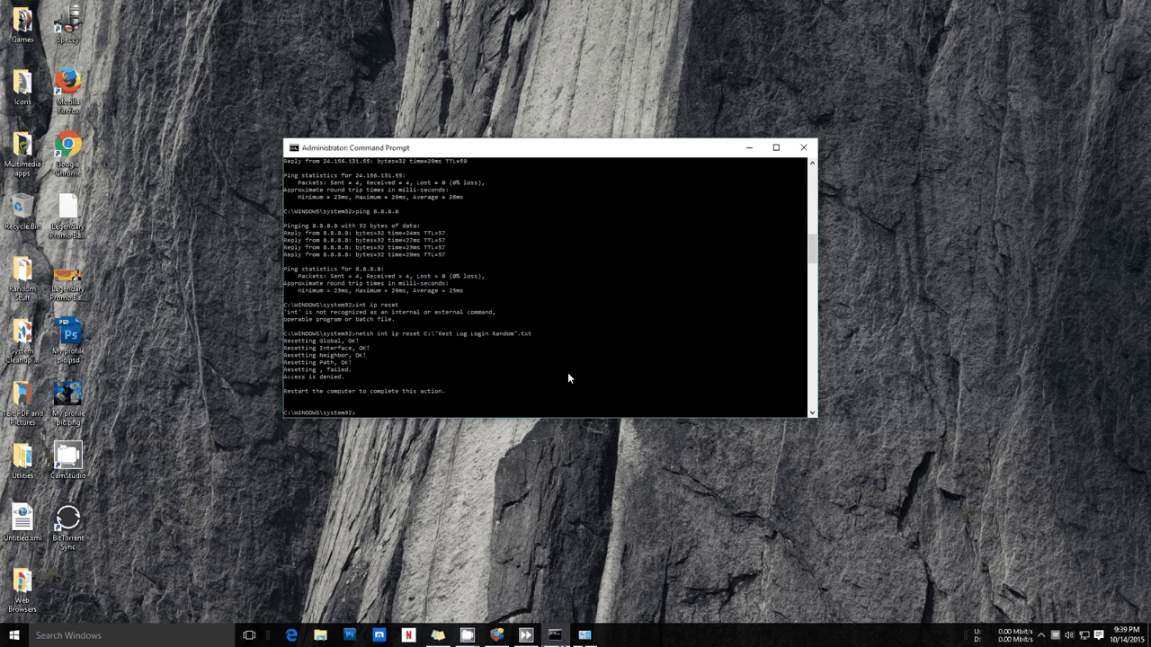
type("cls")
key("Return")
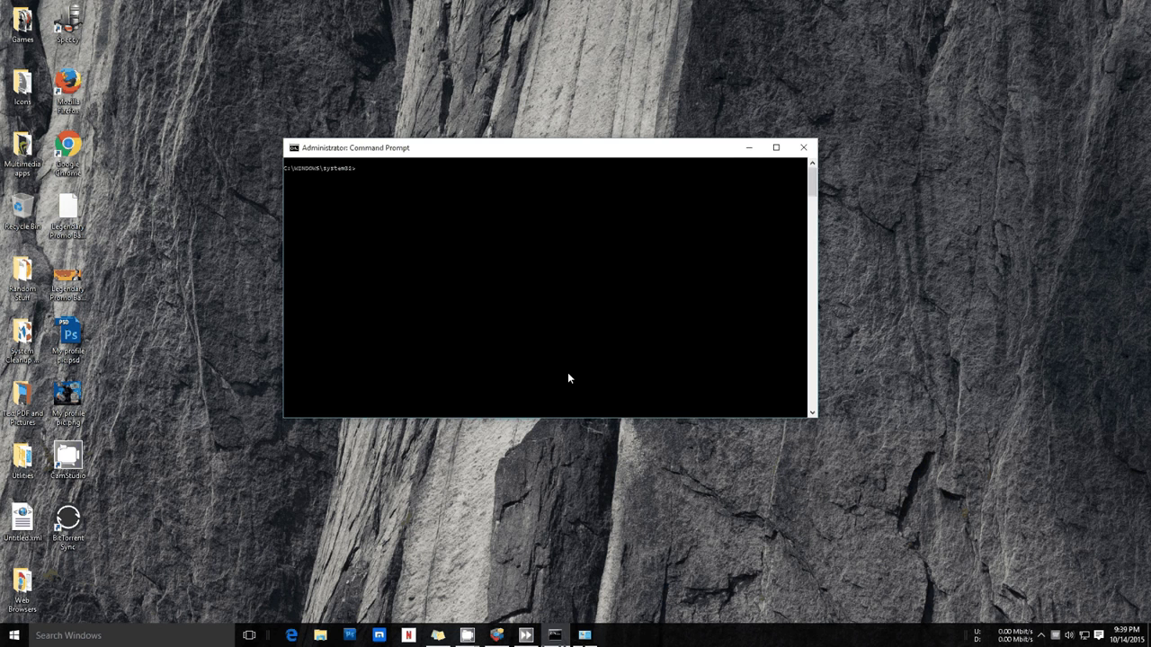
key("alt+F4")
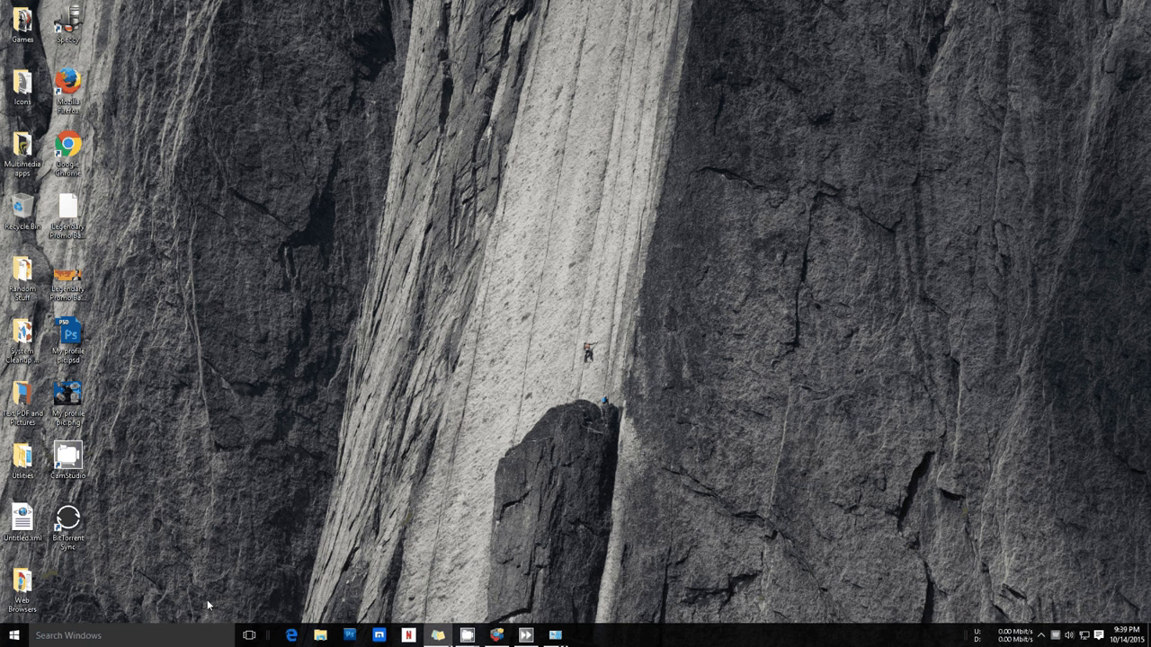
Find and open Device Manager through the Windows search and move its window to the middle of the desktop
mouse_move(496, 636)
left_click(193, 635)
type("d")
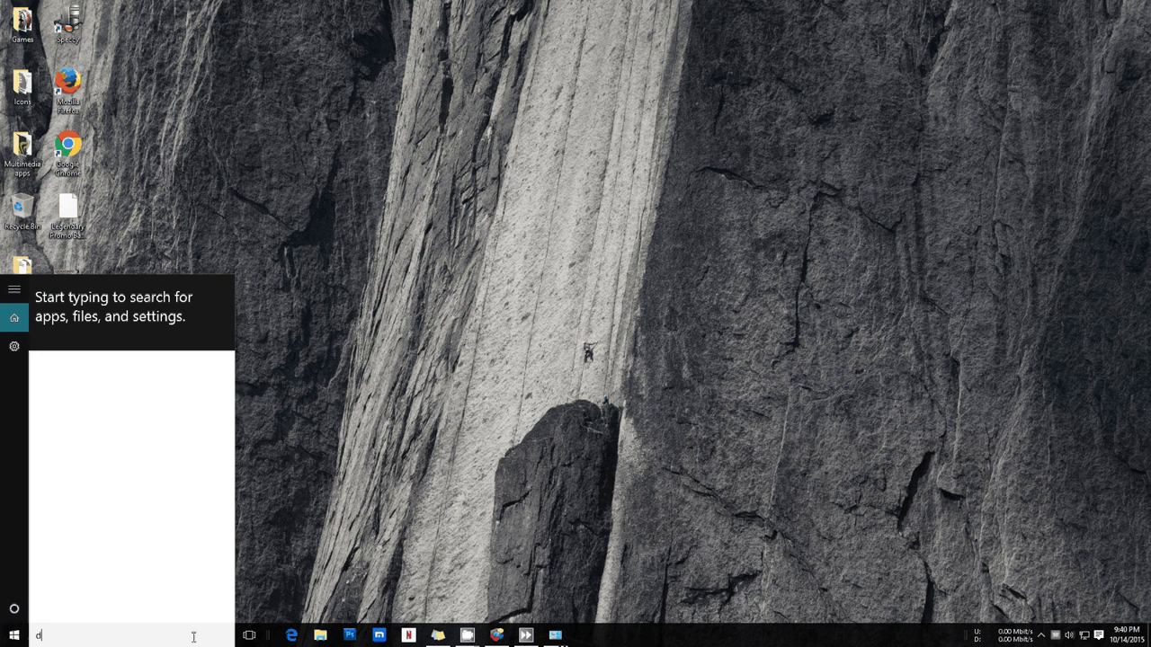
type("evice ma")
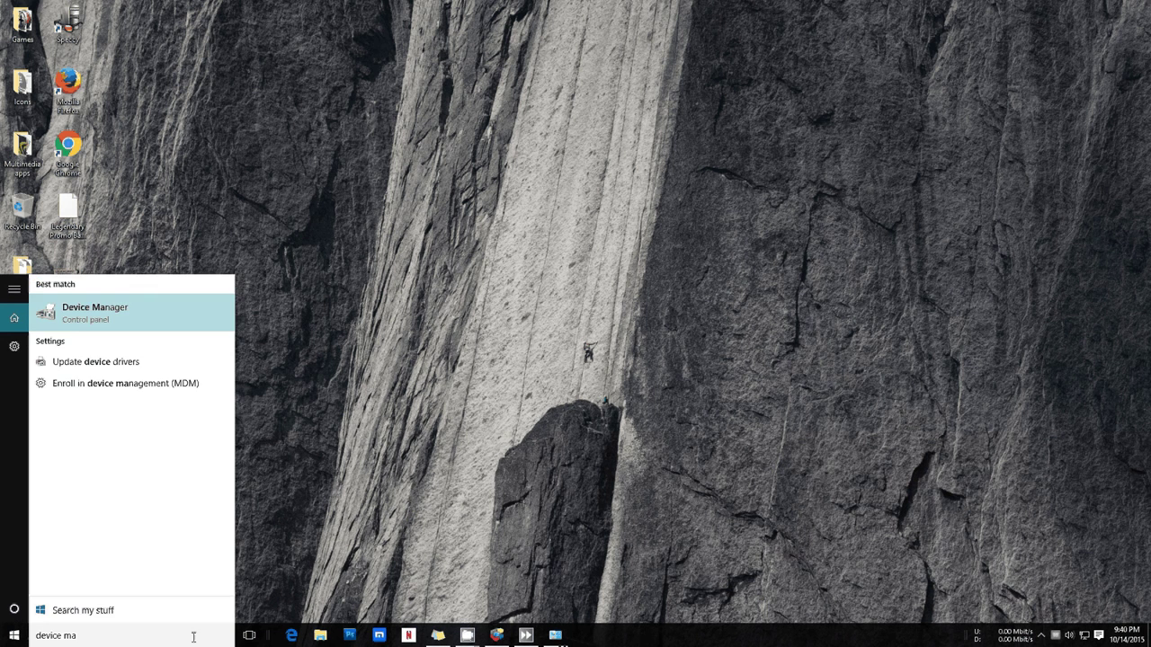
key("Return")
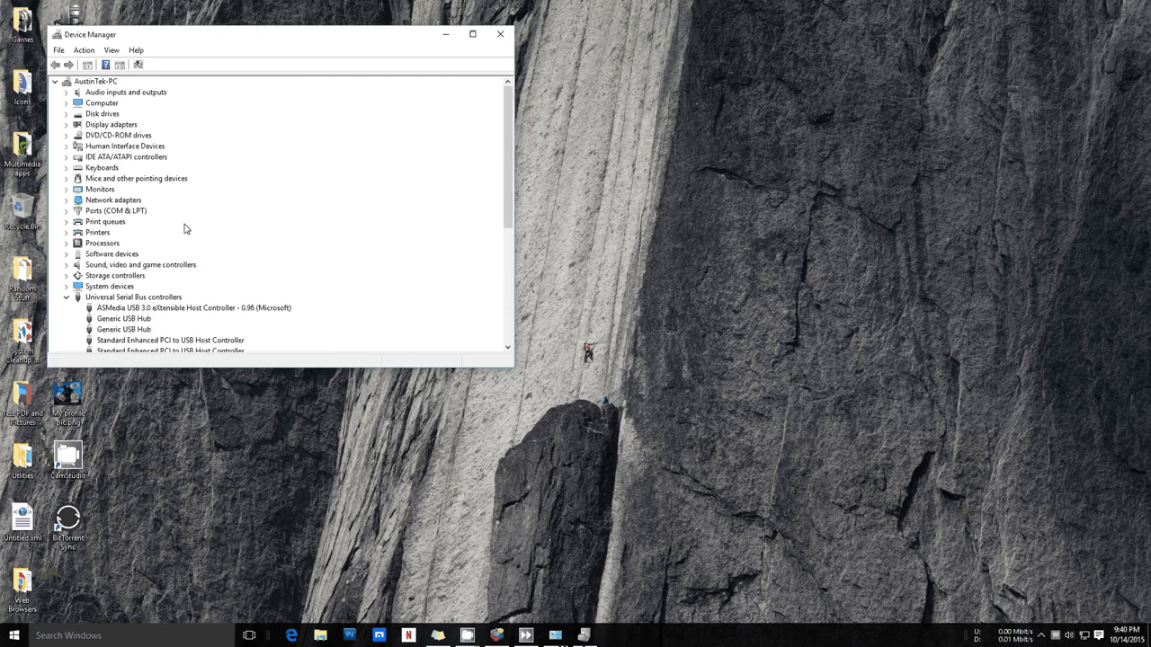
left_click_drag(258, 42, 600, 112)
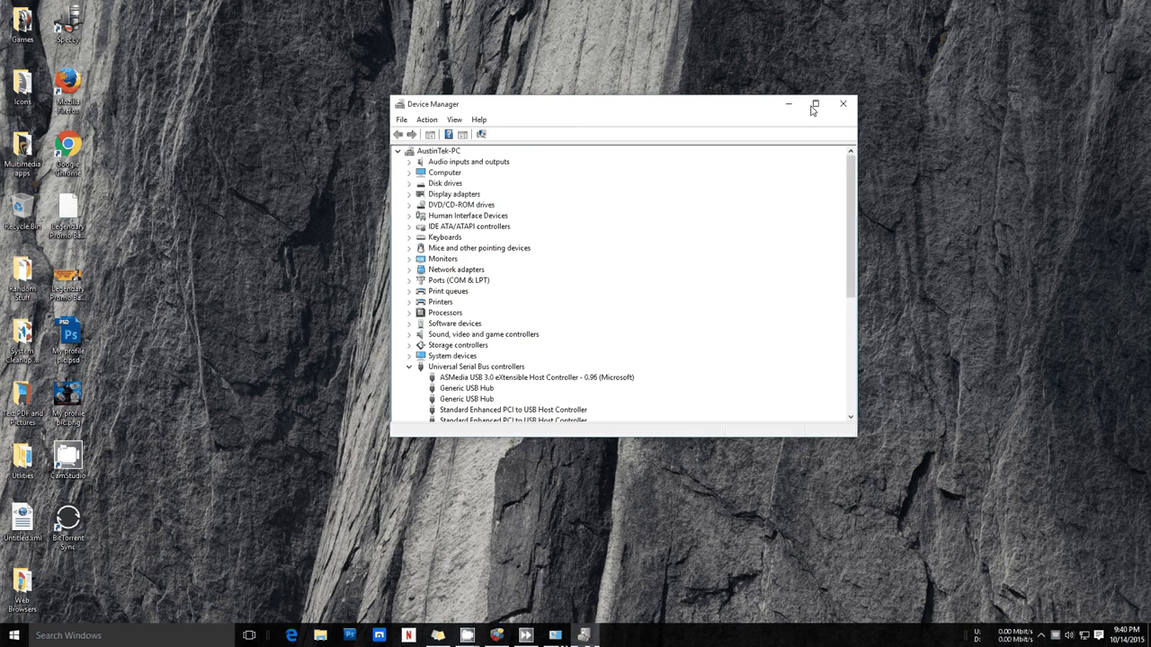
Maximize Device Manager, expand the Network adapters category and select the Realtek PCIe GBE Family Controller
left_click(815, 105)
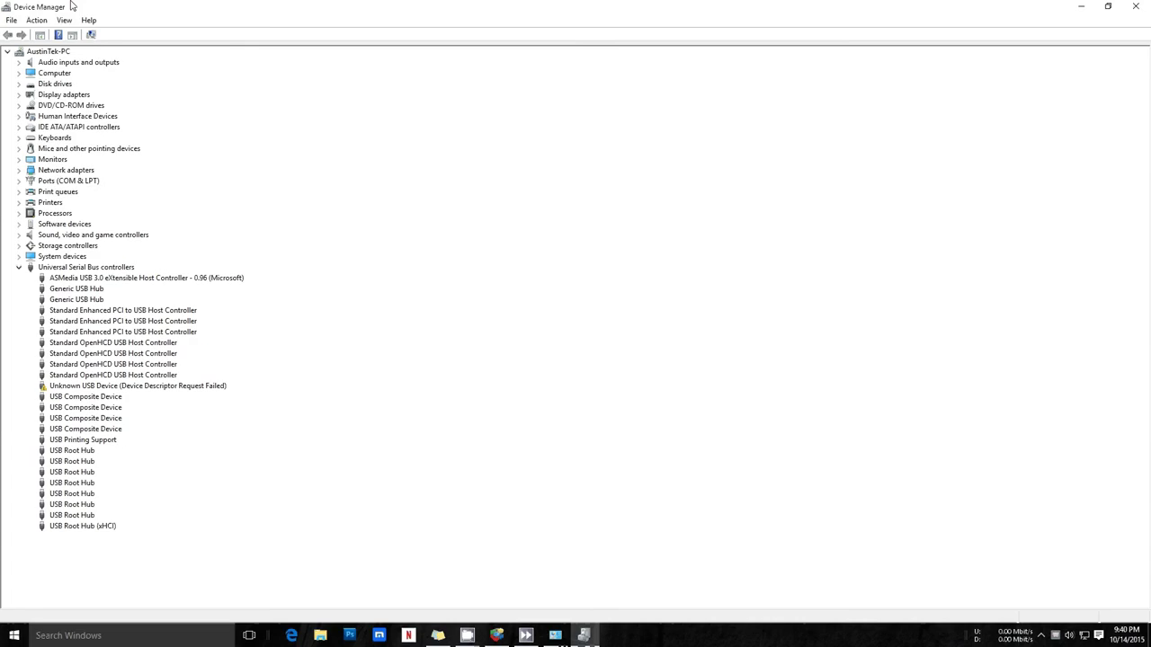
left_click(47, 171)
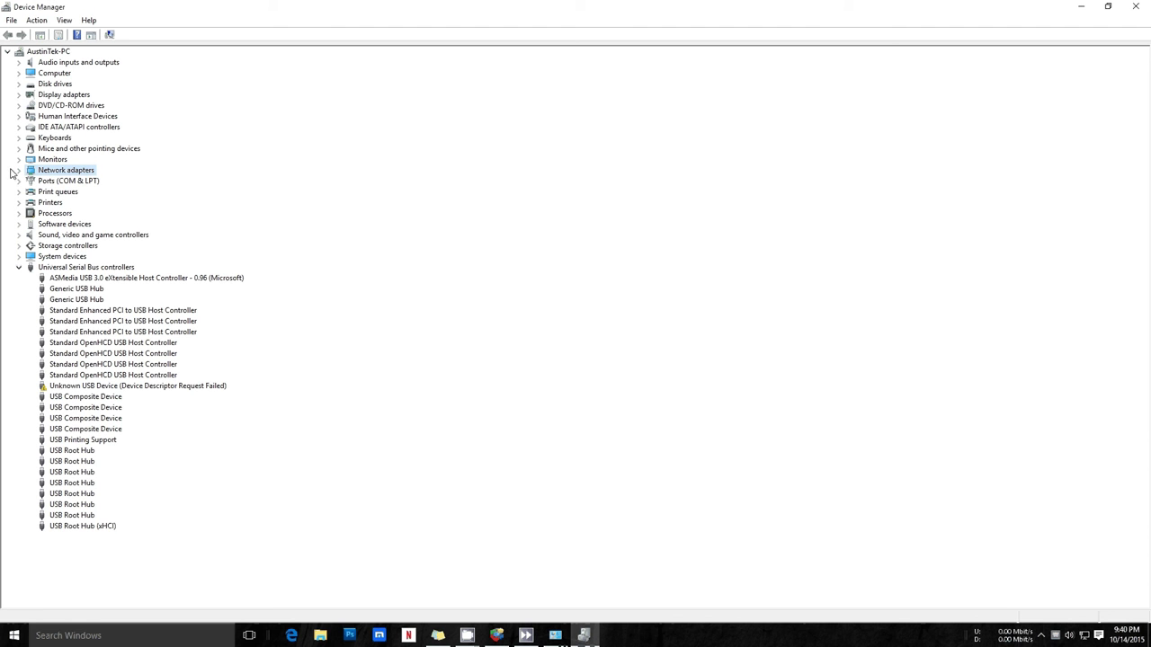
left_click(19, 170)
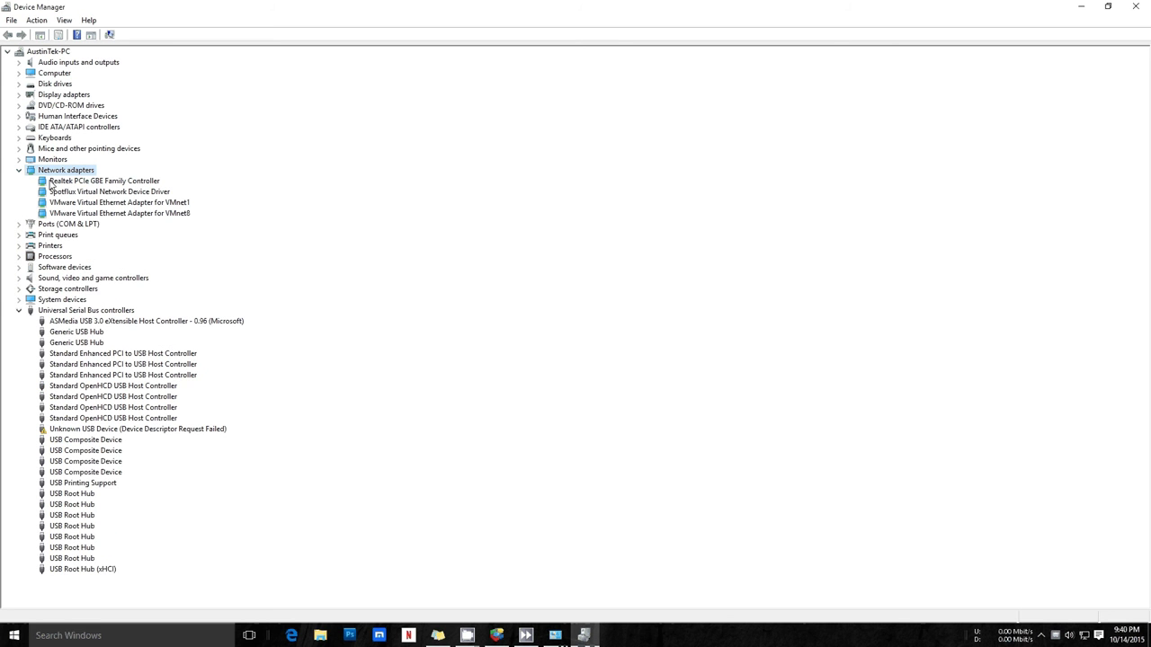
left_click(87, 184)
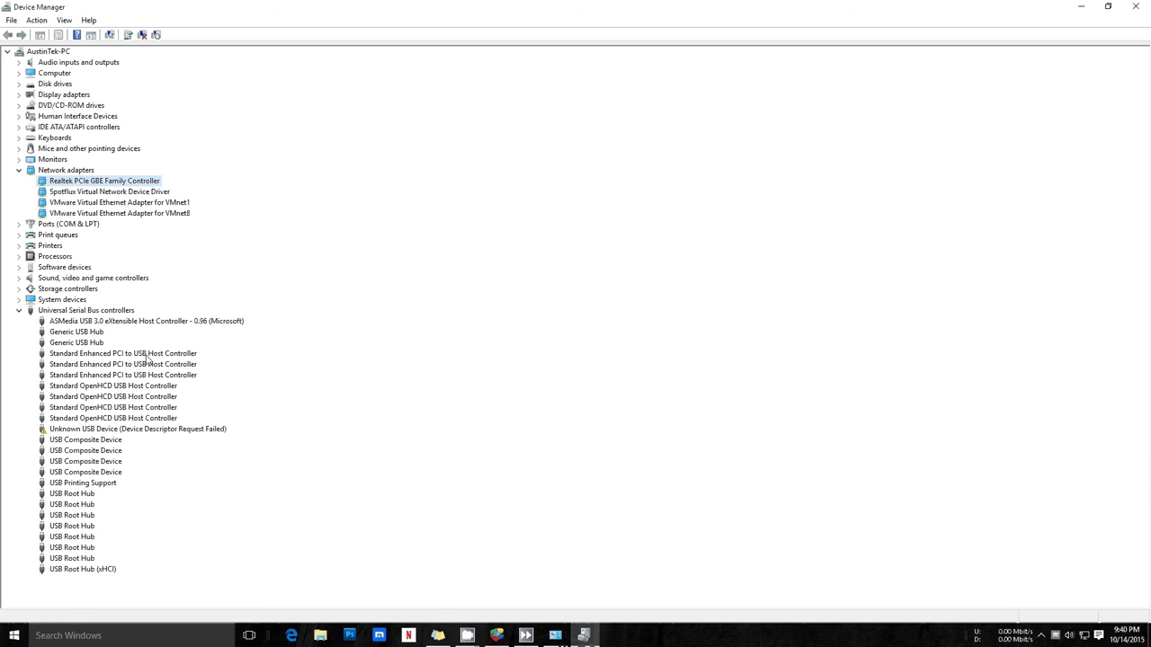
Find and open Control Panel through the Windows search
left_click(84, 635)
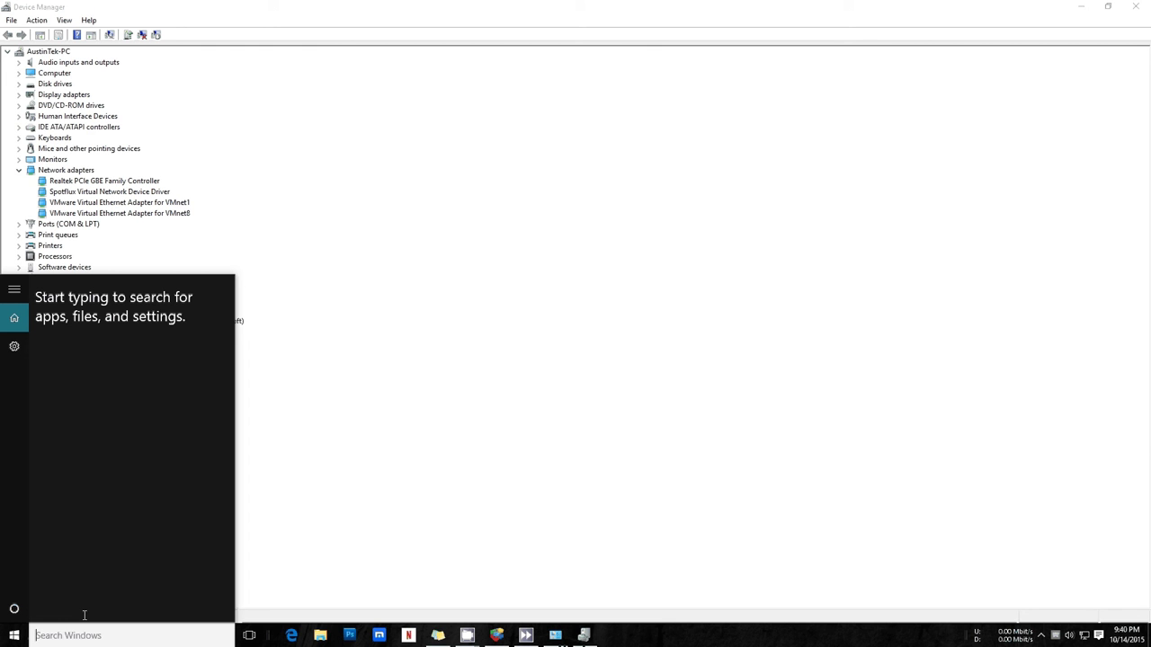
type("control")
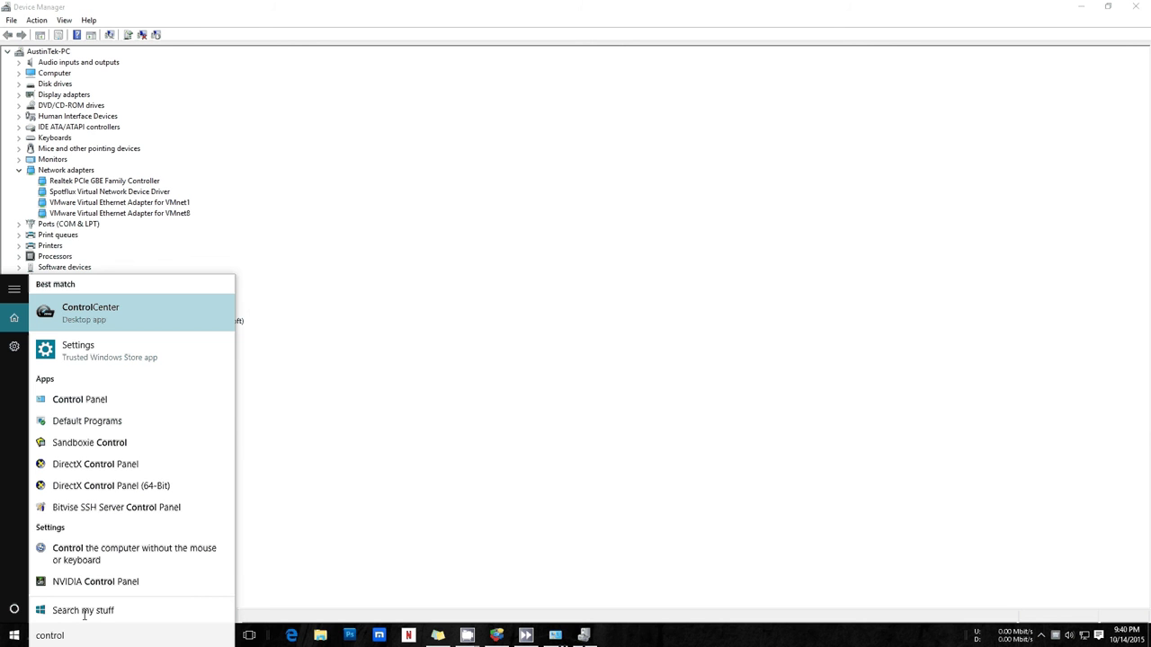
key("Down")
key("Down")
key("Down")
key("Up")
key("Return")
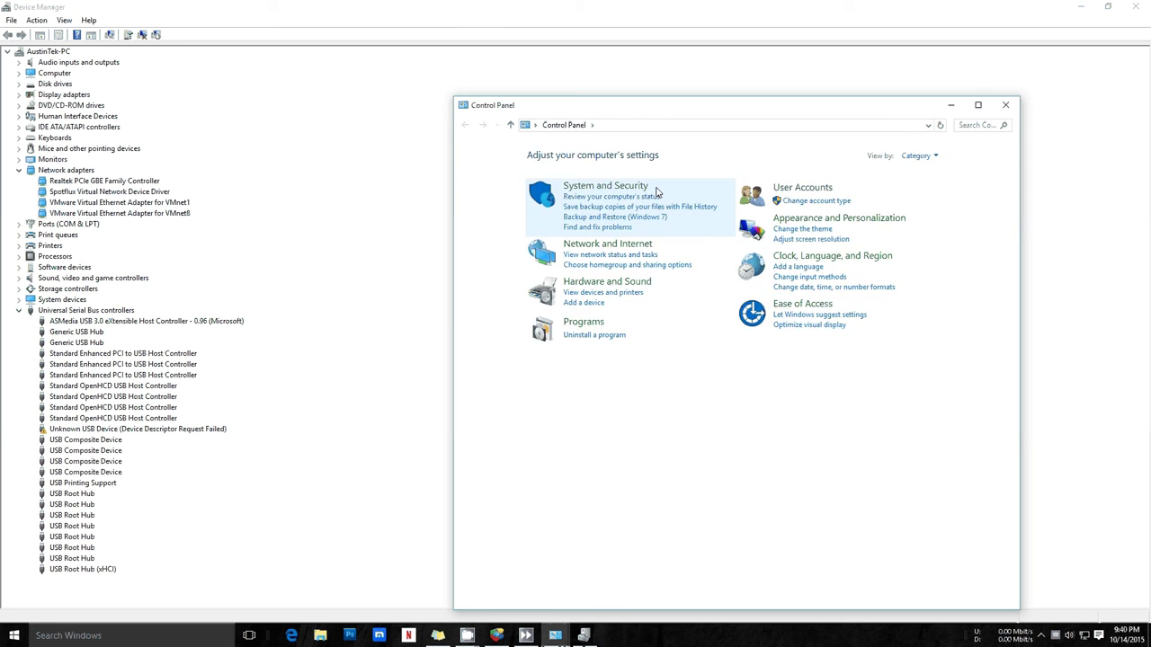
Open the adapter list from Network and Sharing Center, lower its window and select Local Area Connection to check its adapter name
left_click(605, 186)
left_click(465, 125)
left_click(611, 233)
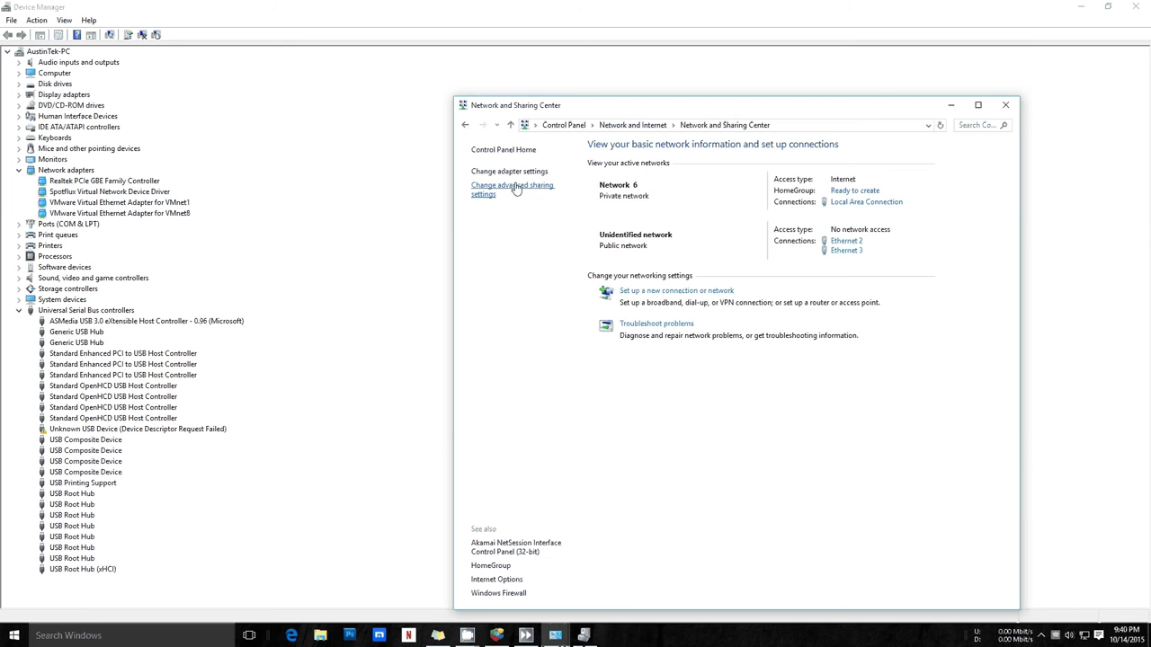
left_click(506, 171)
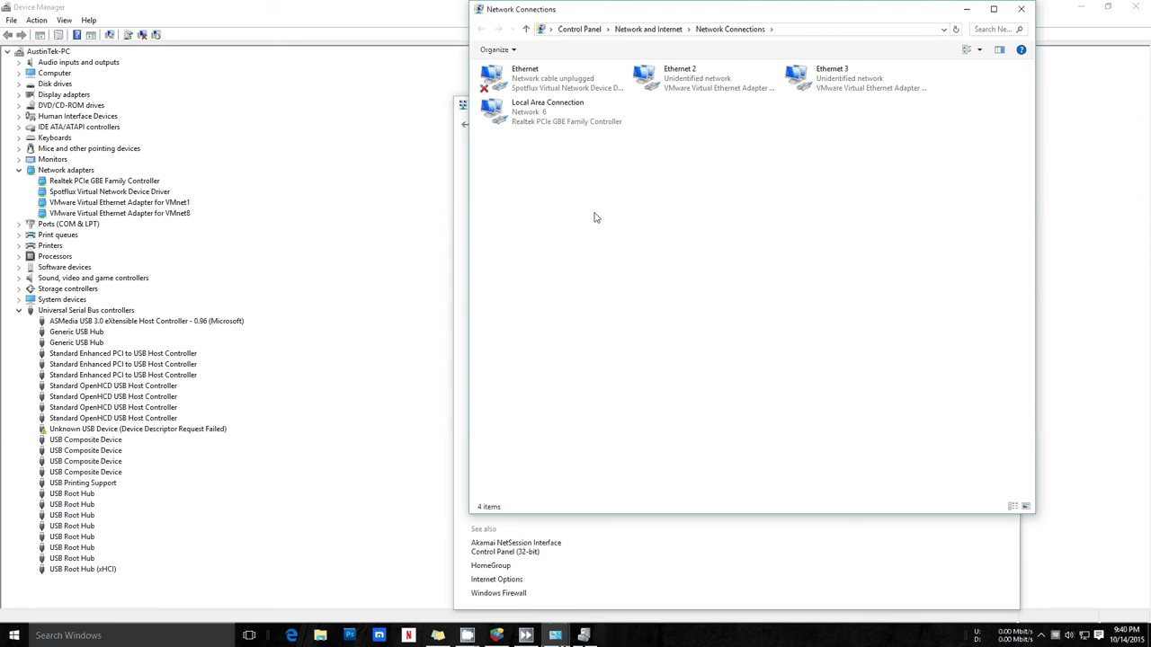
left_click_drag(822, 18, 801, 239)
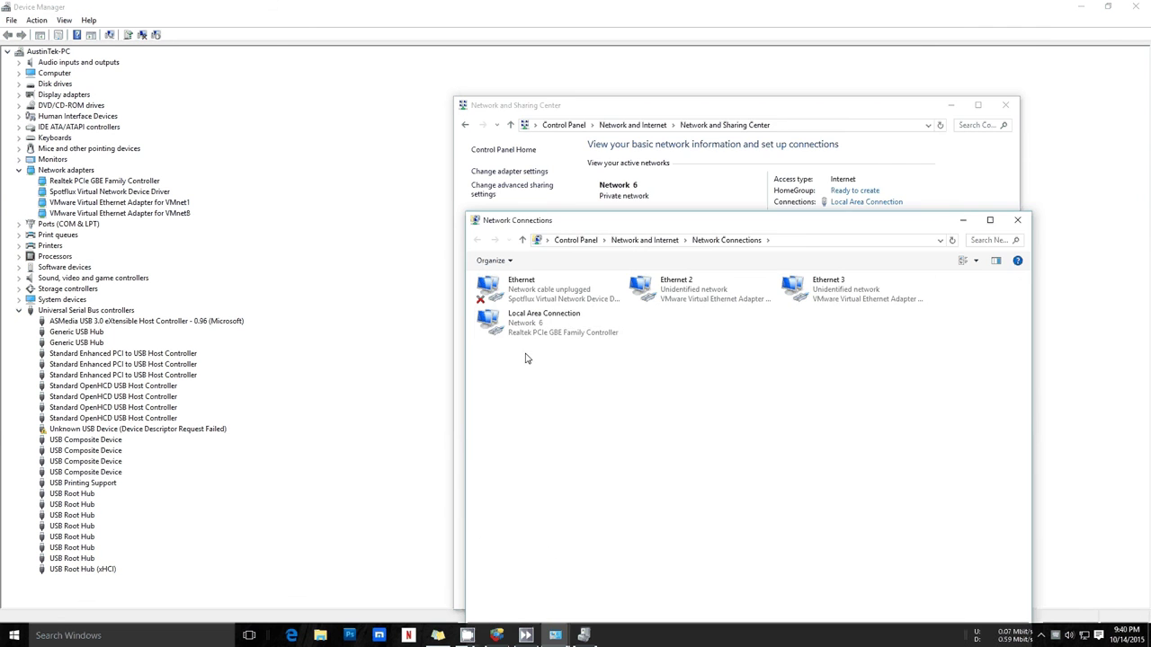
left_click(533, 324)
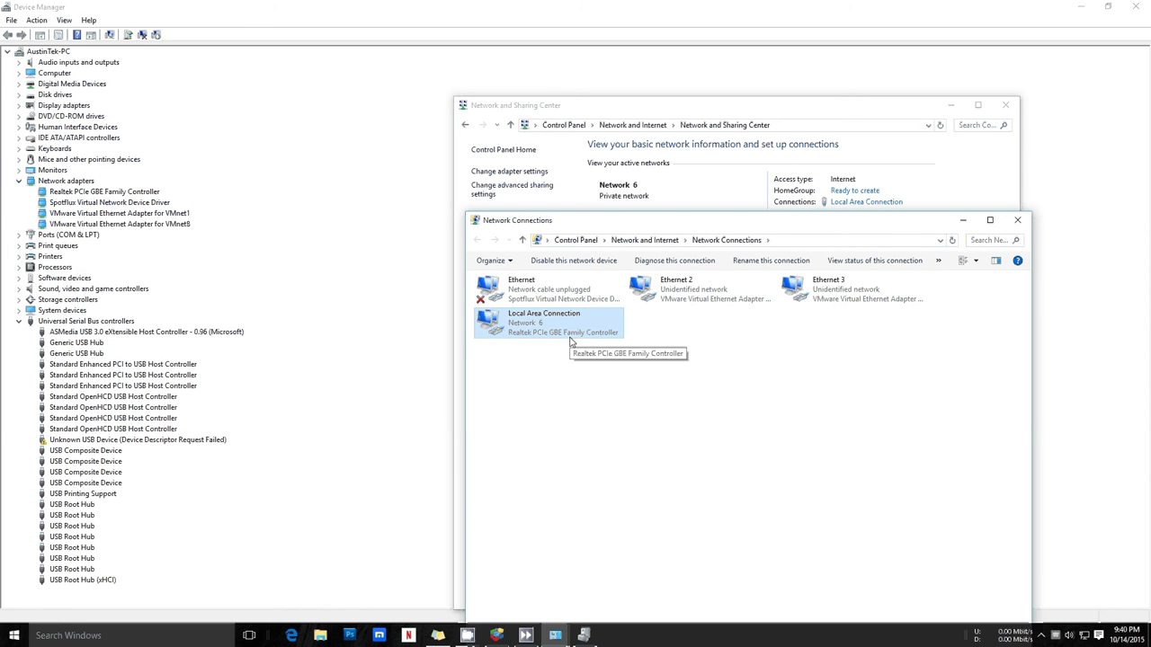
Select the Realtek PCIe GBE Family Controller in Device Manager and close the open Network Connections and Network and Sharing Center windows
left_click(56, 193)
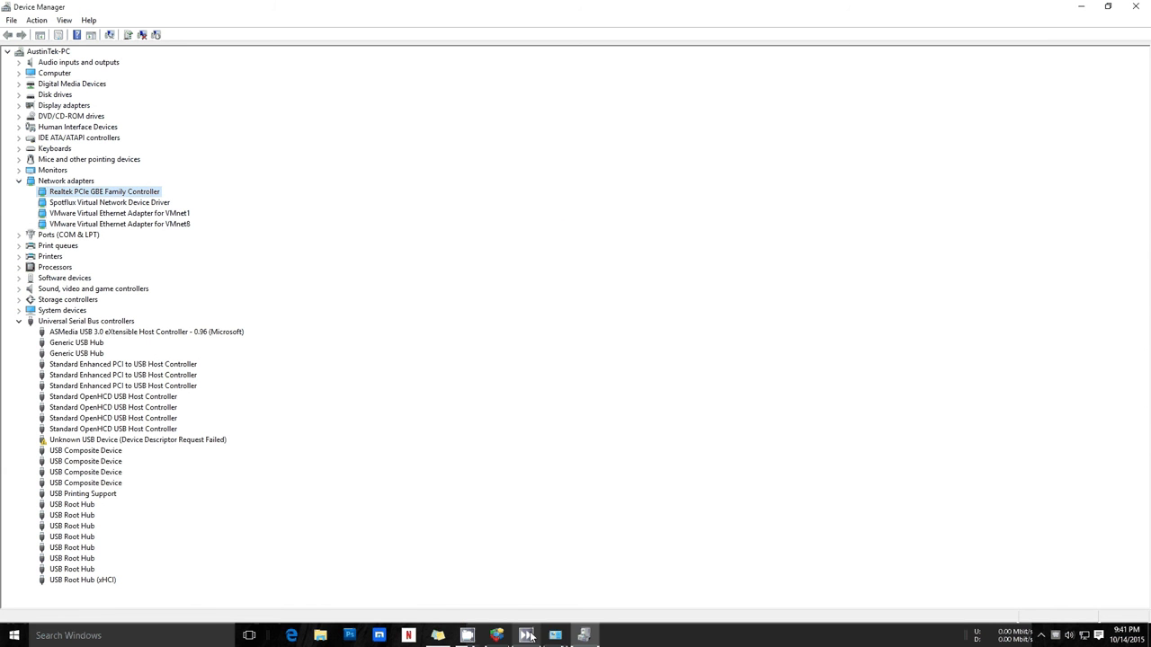
left_click(558, 634)
mouse_move(668, 544)
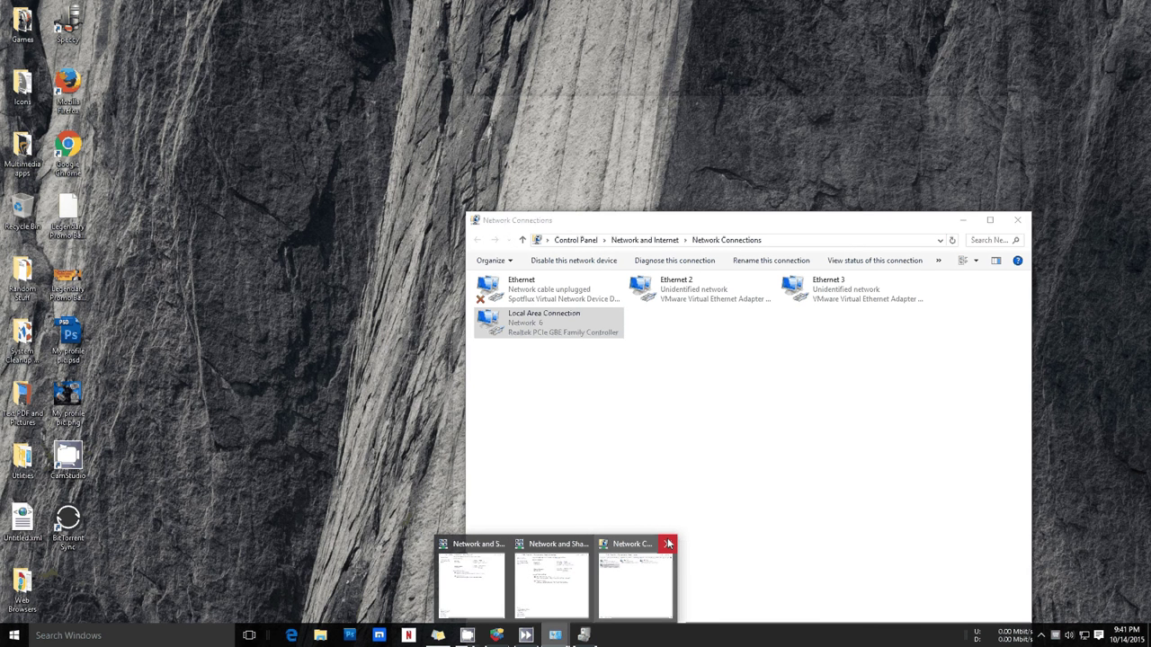
left_click(668, 544)
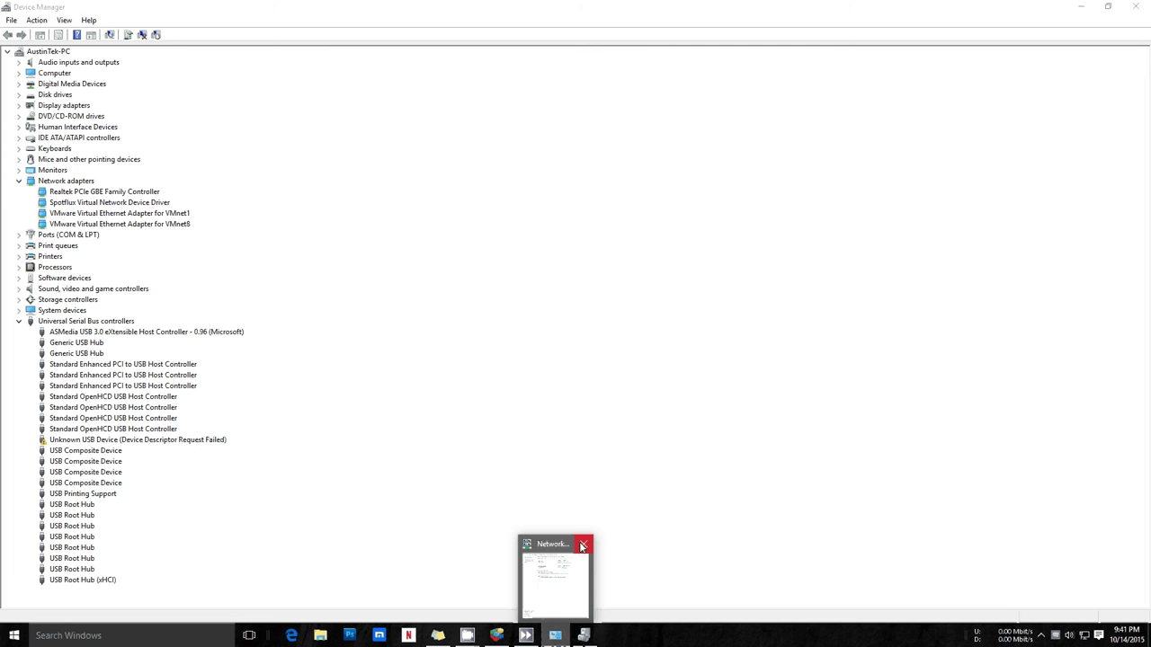
left_click(583, 545)
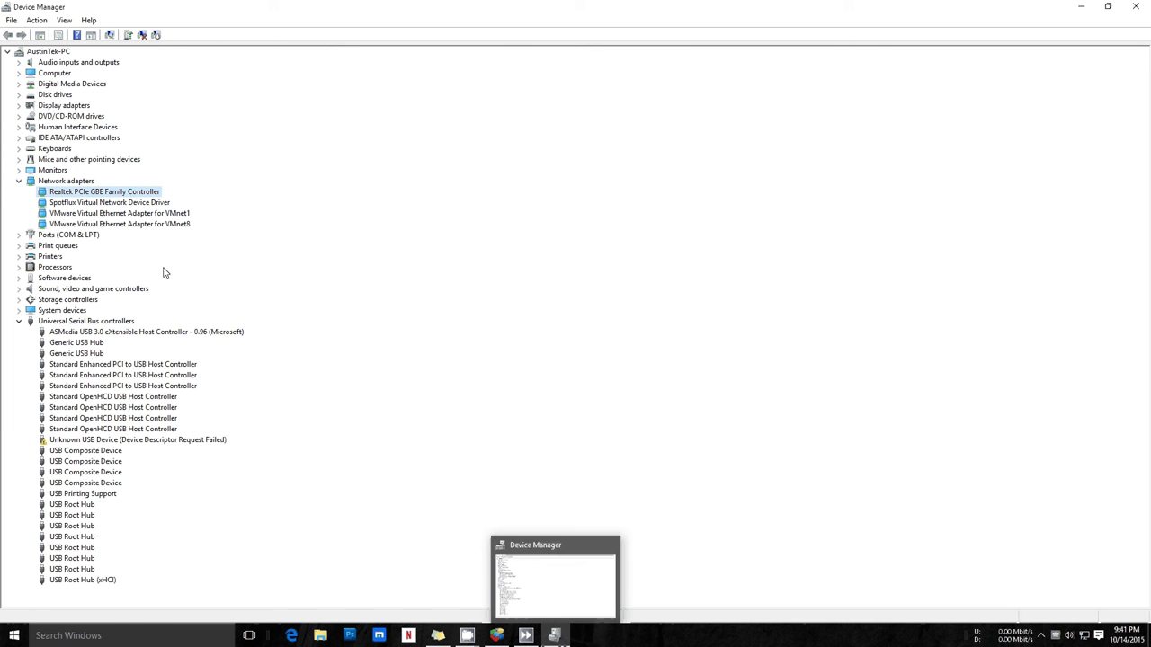
Examine the driver update, disable, uninstall and hardware scan options offered for the Realtek PCIe GBE Family Controller
right_click(120, 195)
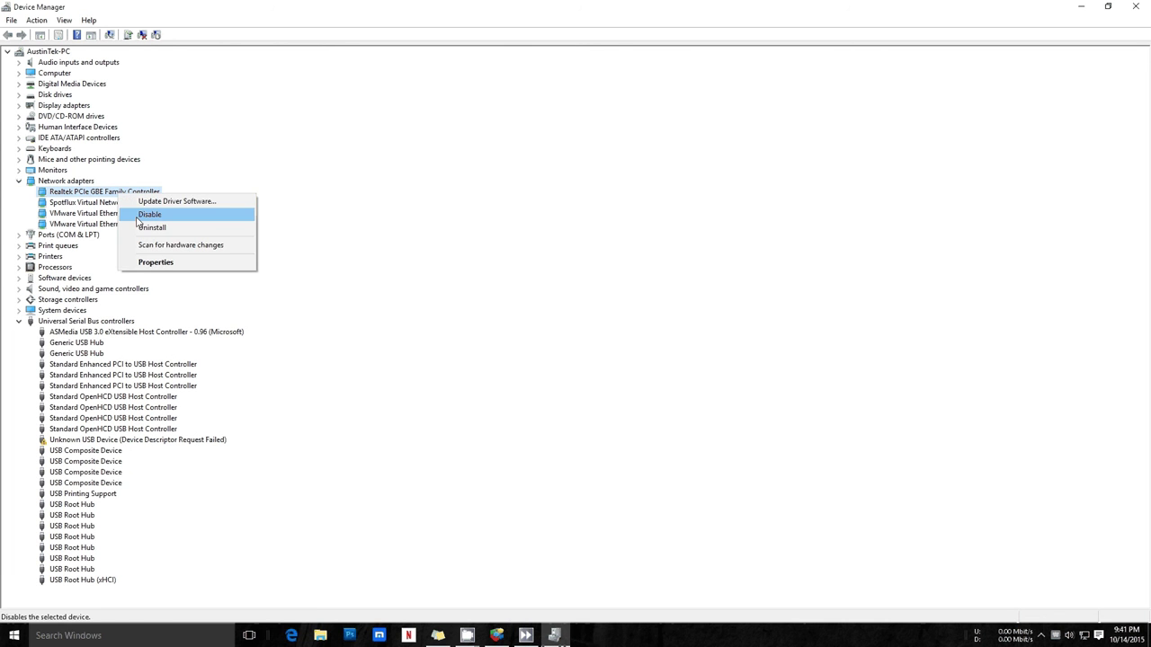
left_click(61, 21)
mouse_move(33, 23)
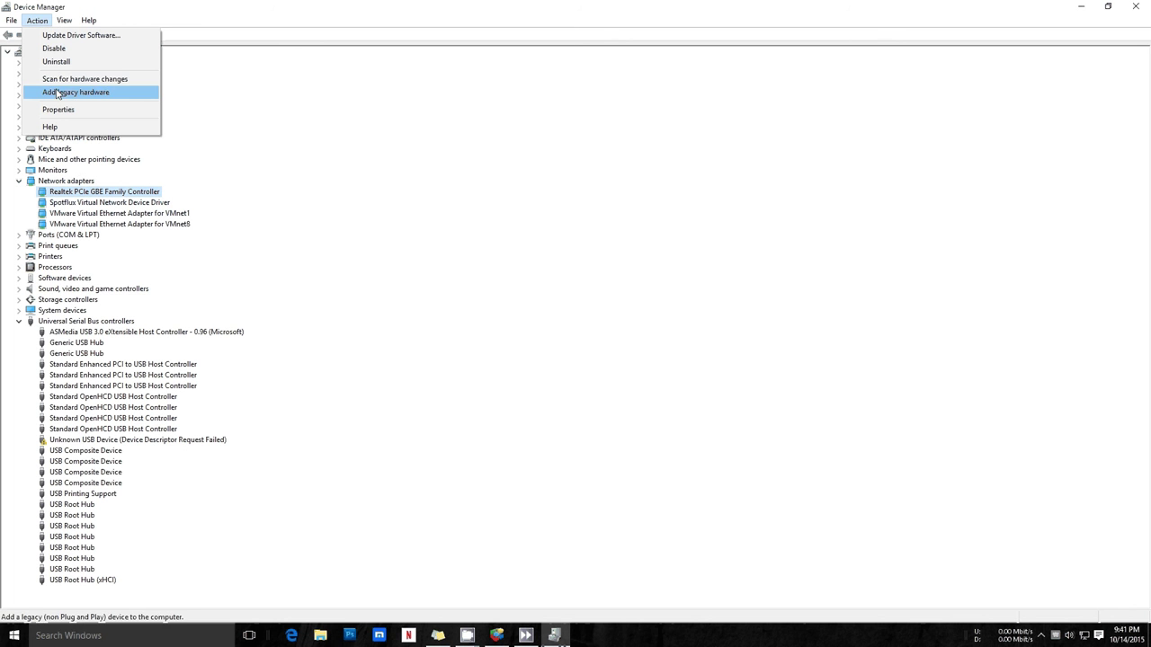
left_click(47, 25)
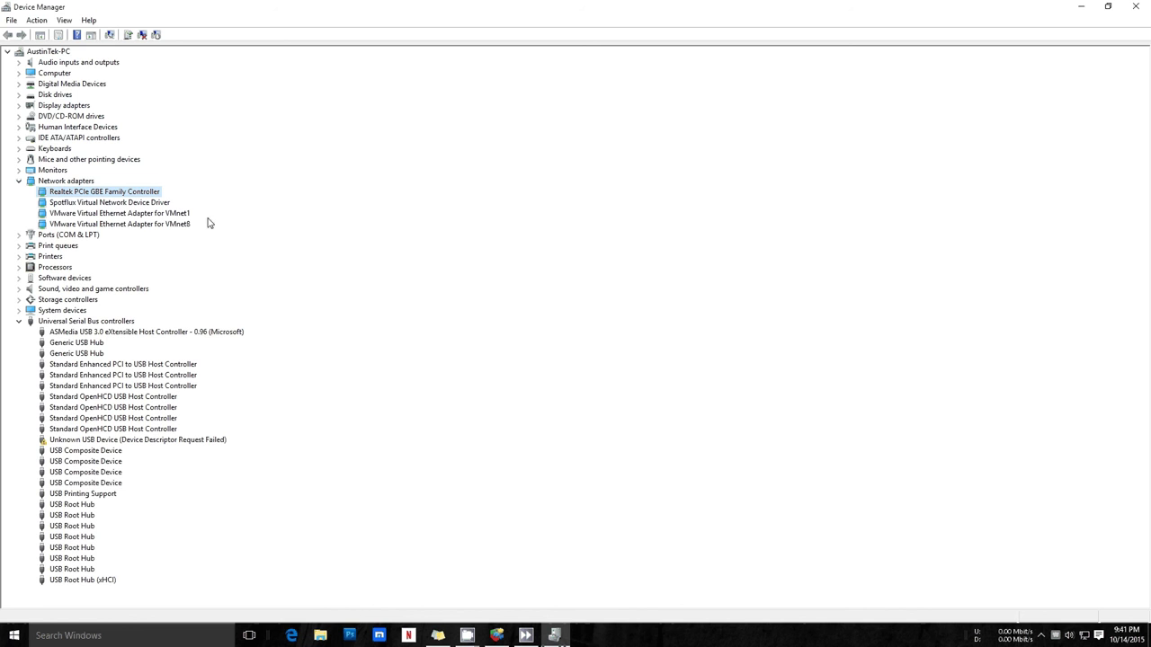
Restore Device Manager to a smaller window in the middle of the desktop, select the Network adapters category and close Device Manager
double_click(722, 3)
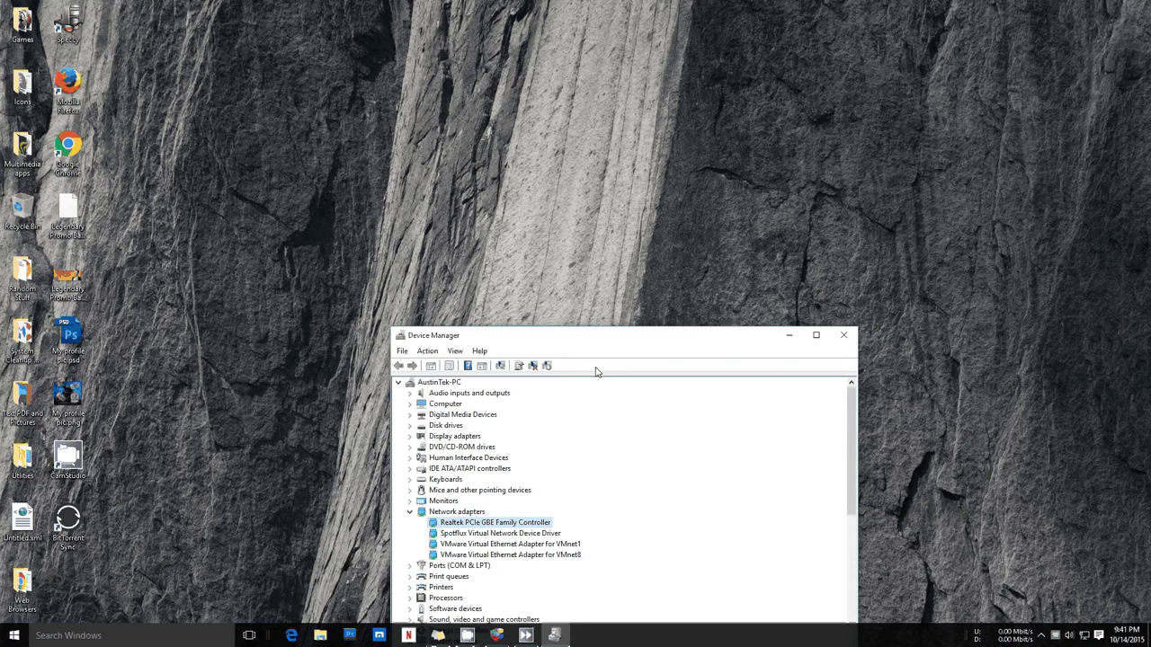
left_click_drag(595, 372, 722, 172)
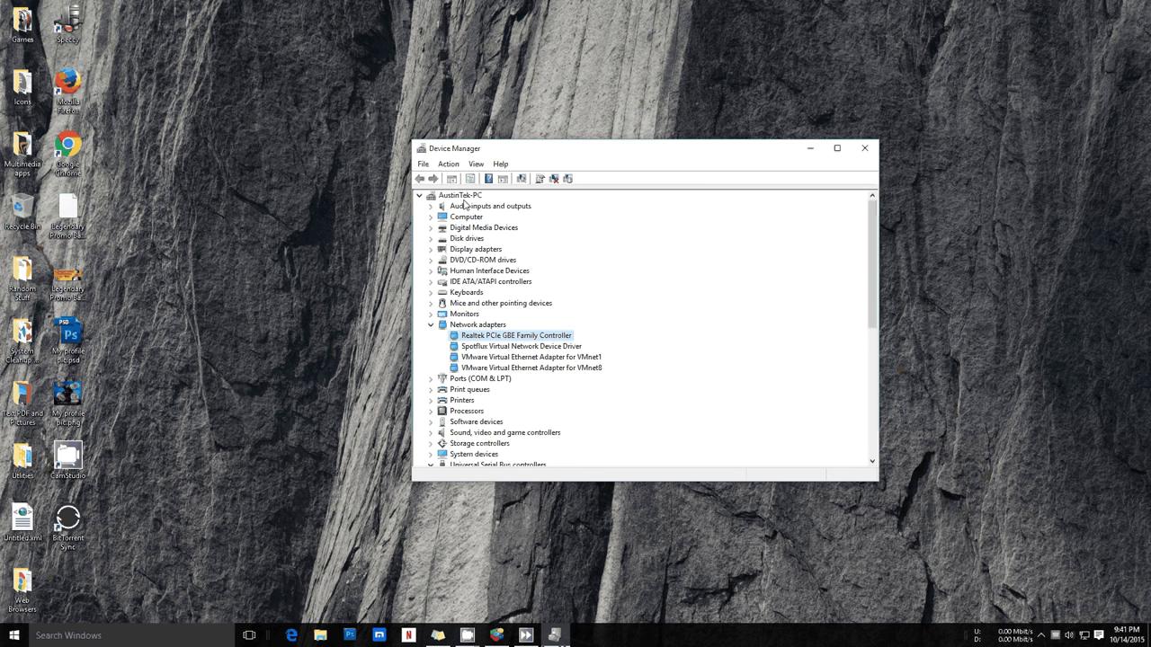
left_click(531, 358)
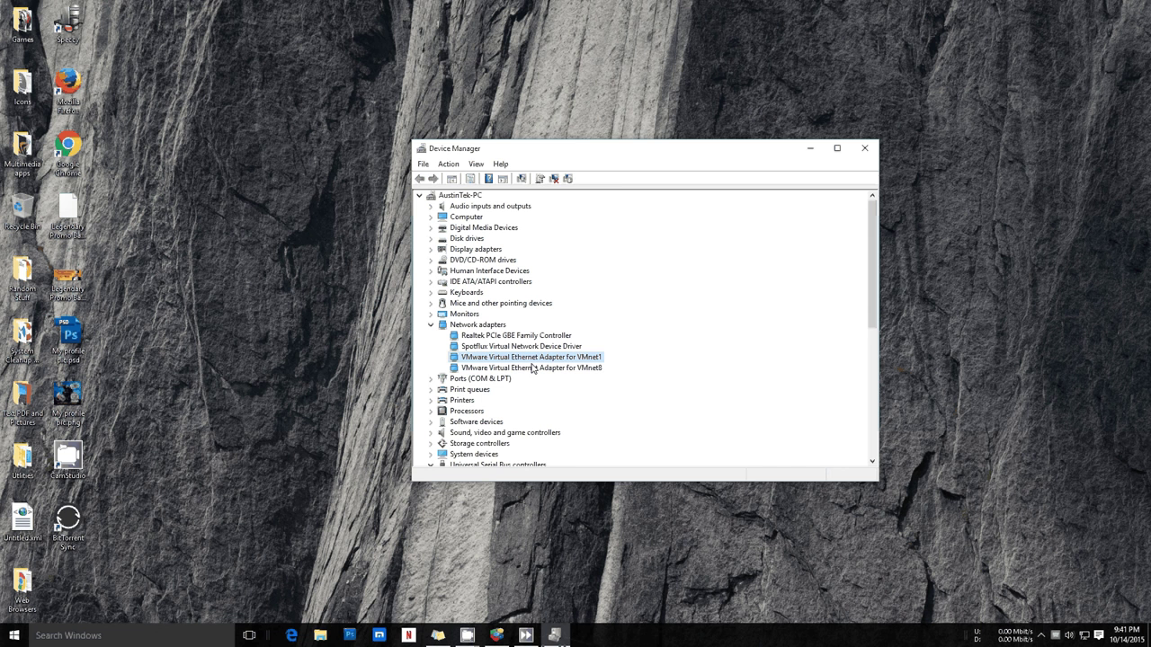
key("Left")
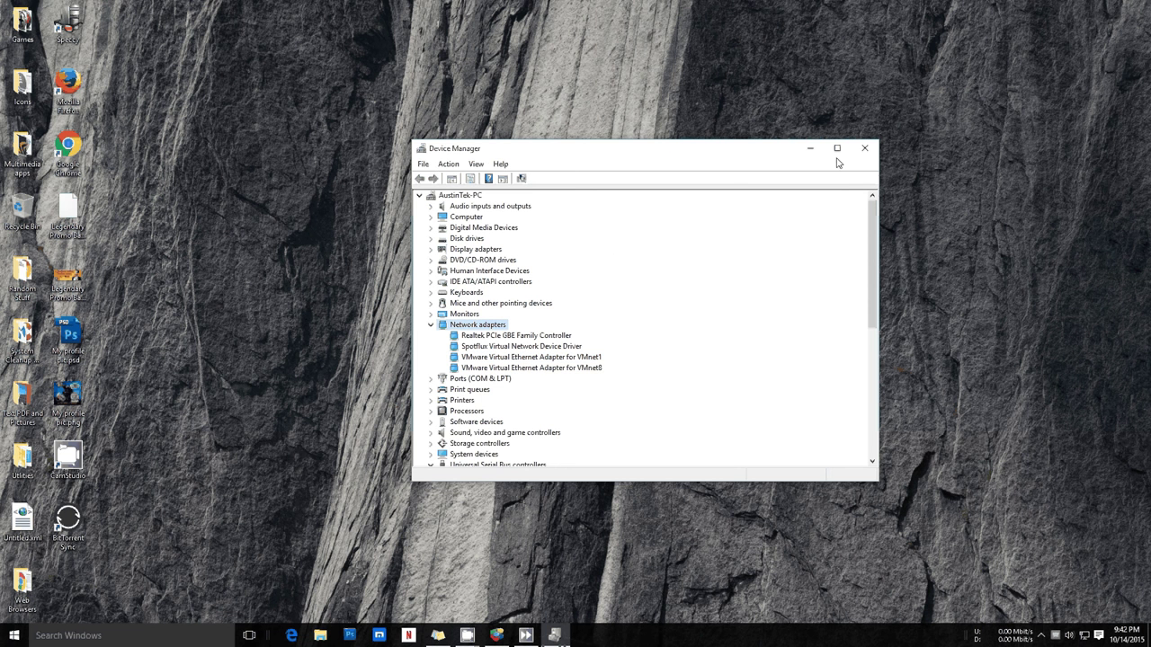
left_click(865, 148)
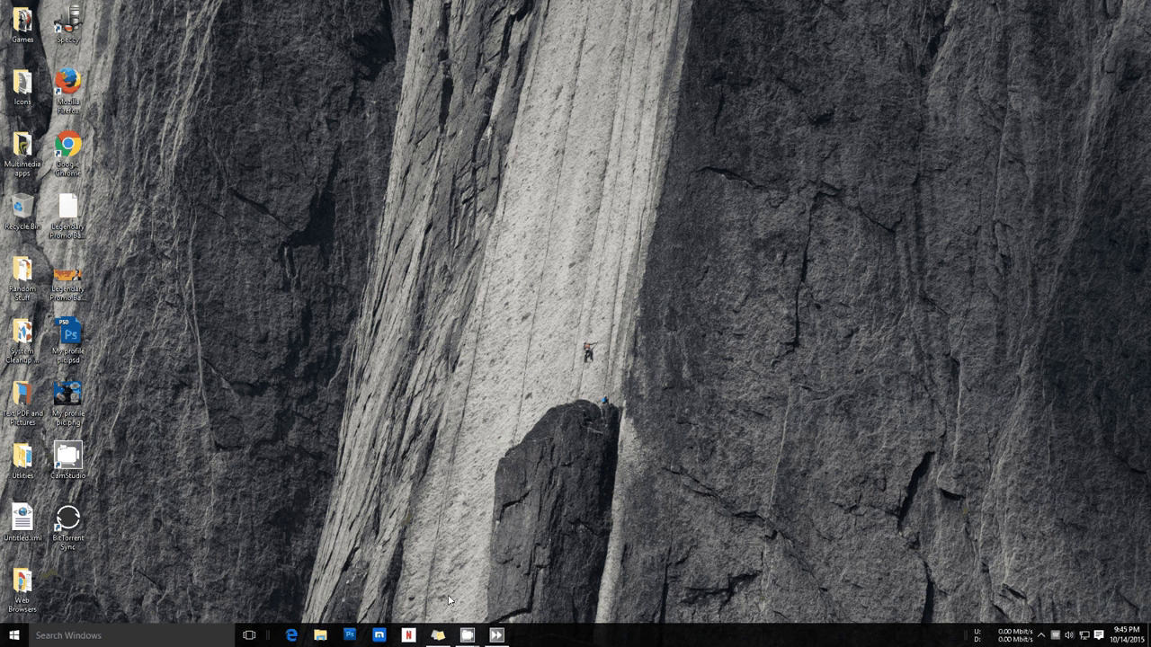
mouse_move(477, 640)
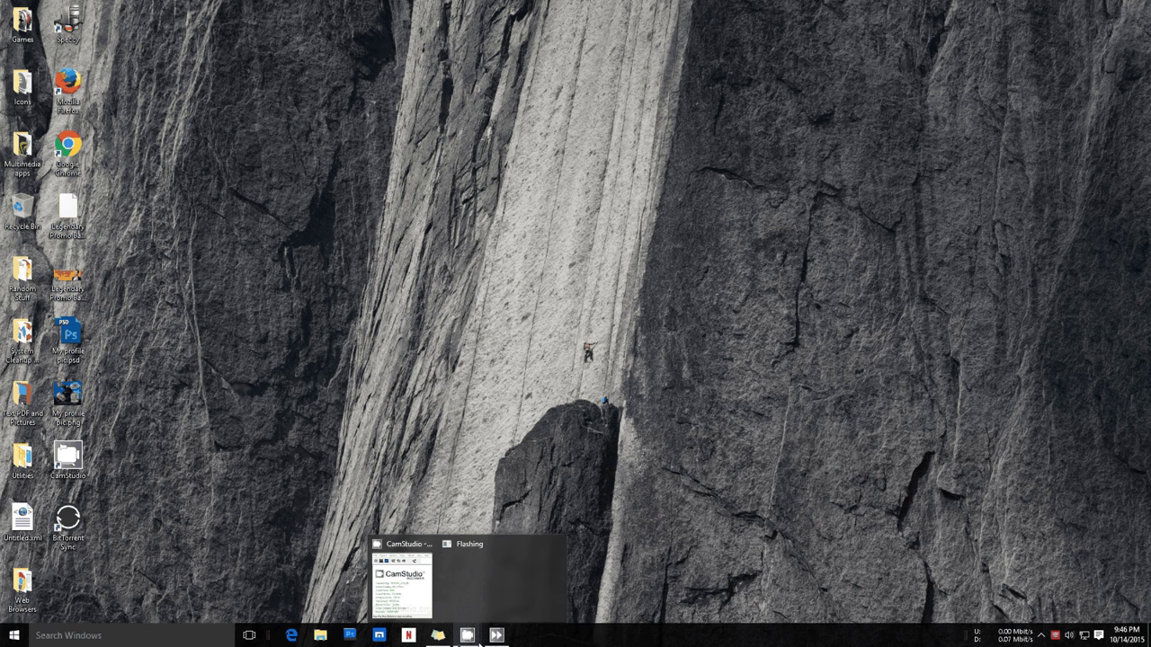
mouse_move(438, 637)
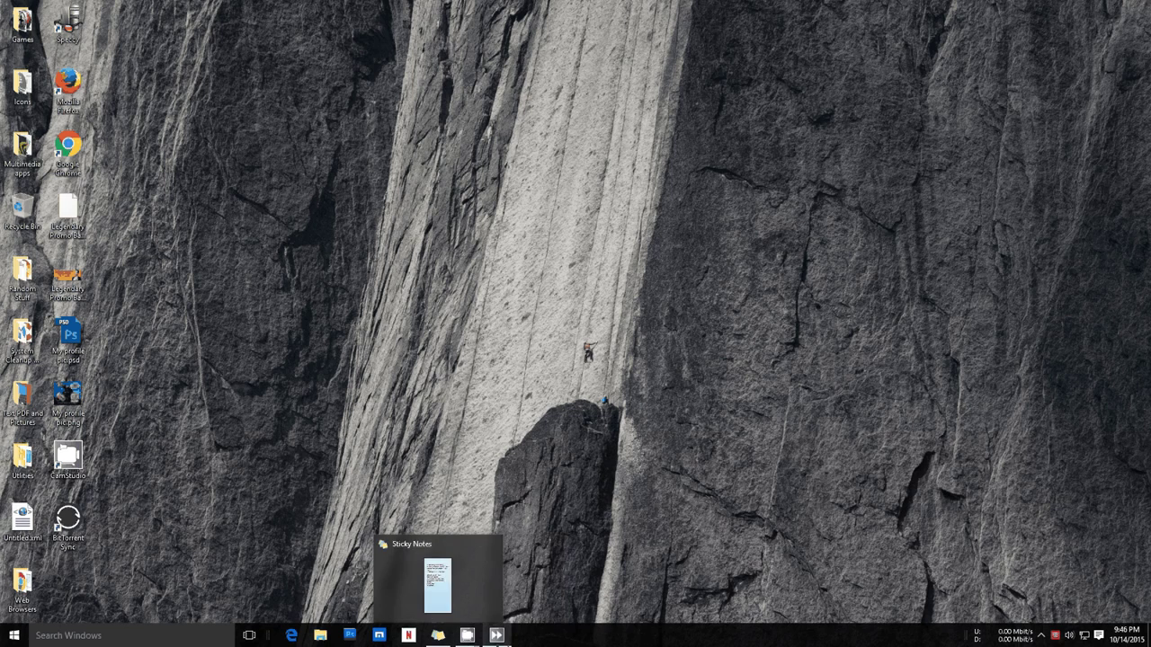